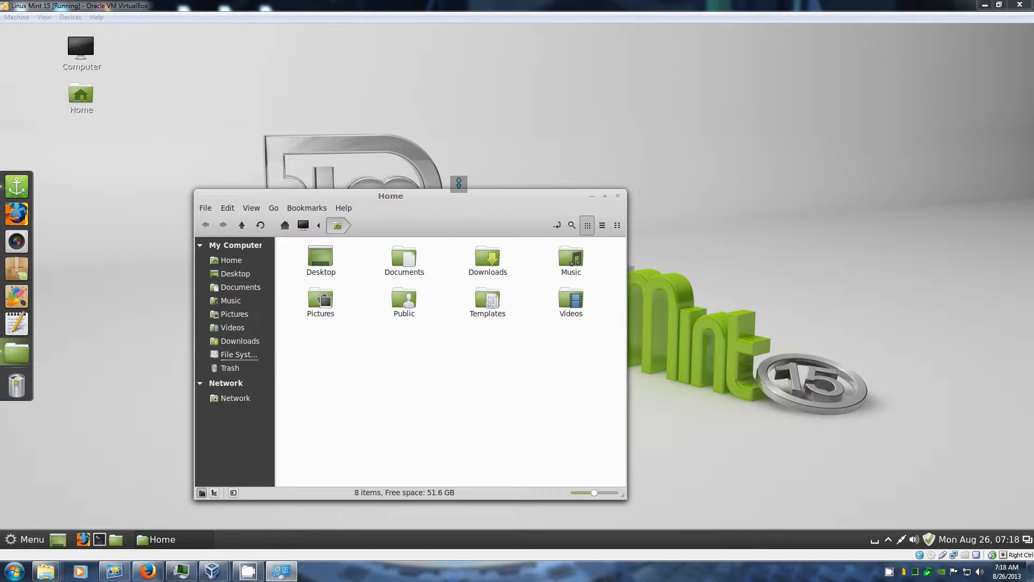
- Enlarge the Home file window and move it toward the right of the desktop
drag(458, 183, 482, 186)
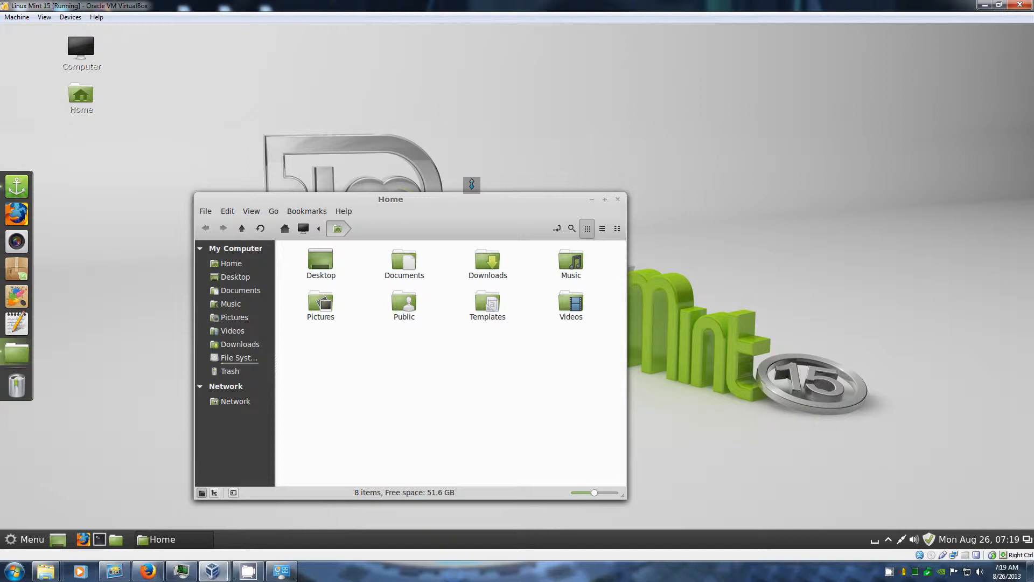
mouse_move(471, 185)
mouse_down()
mouse_move(476, 153)
mouse_move(478, 168)
mouse_up()
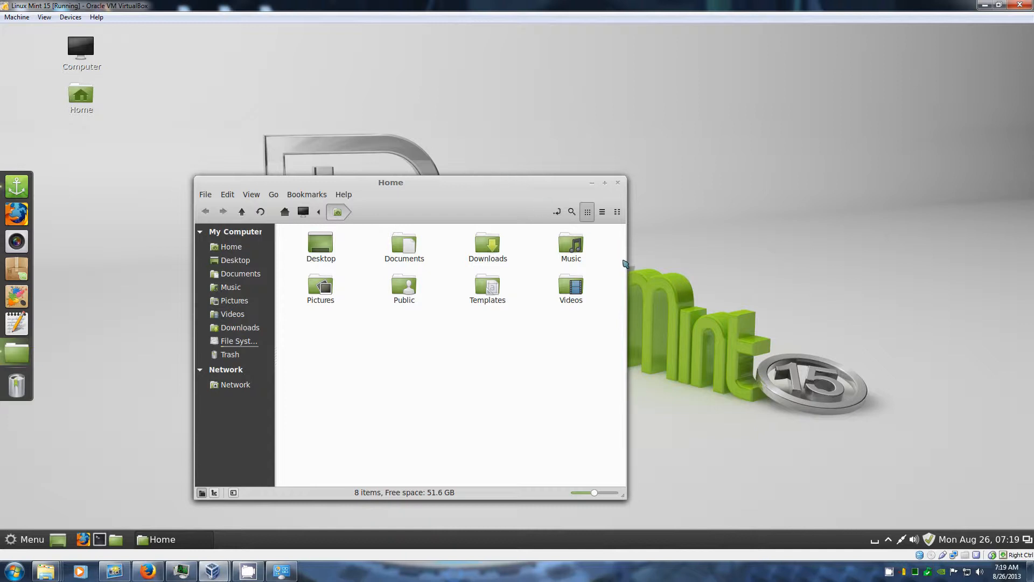
drag(626, 442, 663, 443)
mouse_move(507, 194)
mouse_down()
mouse_move(607, 193)
mouse_move(513, 192)
mouse_up()
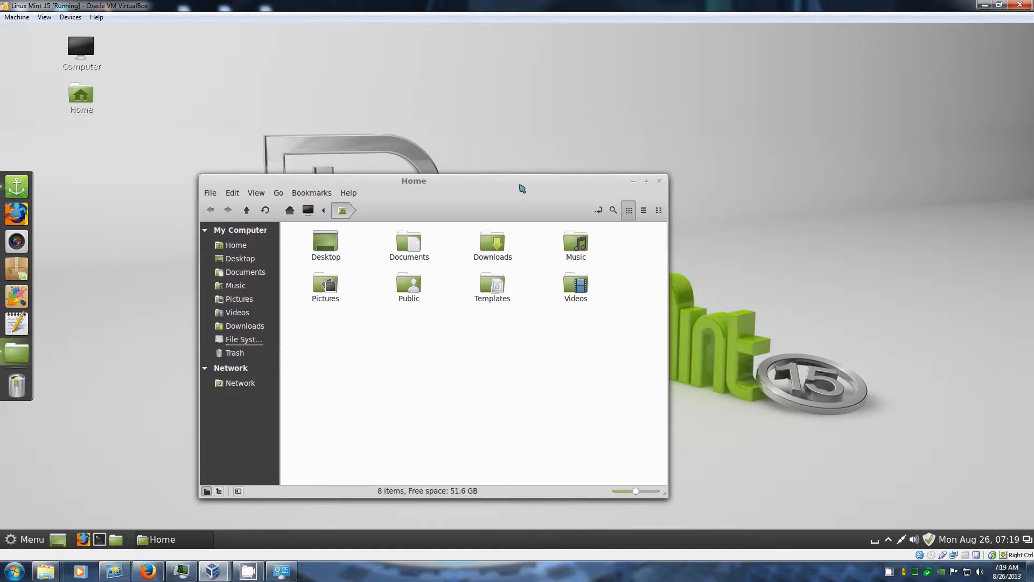
mouse_move(491, 181)
mouse_down()
mouse_move(553, 188)
mouse_move(503, 188)
mouse_up()
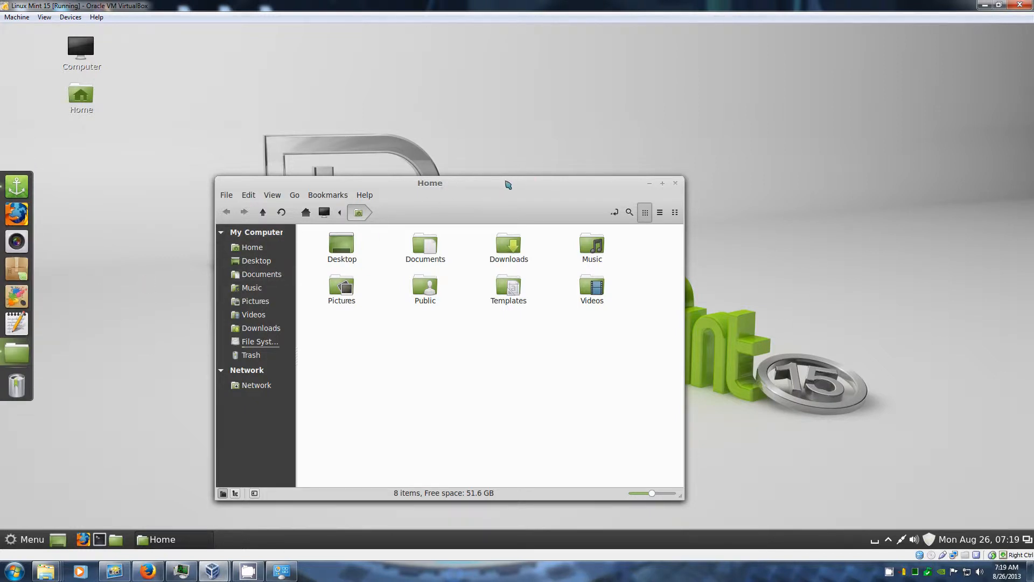
drag(507, 185, 604, 183)
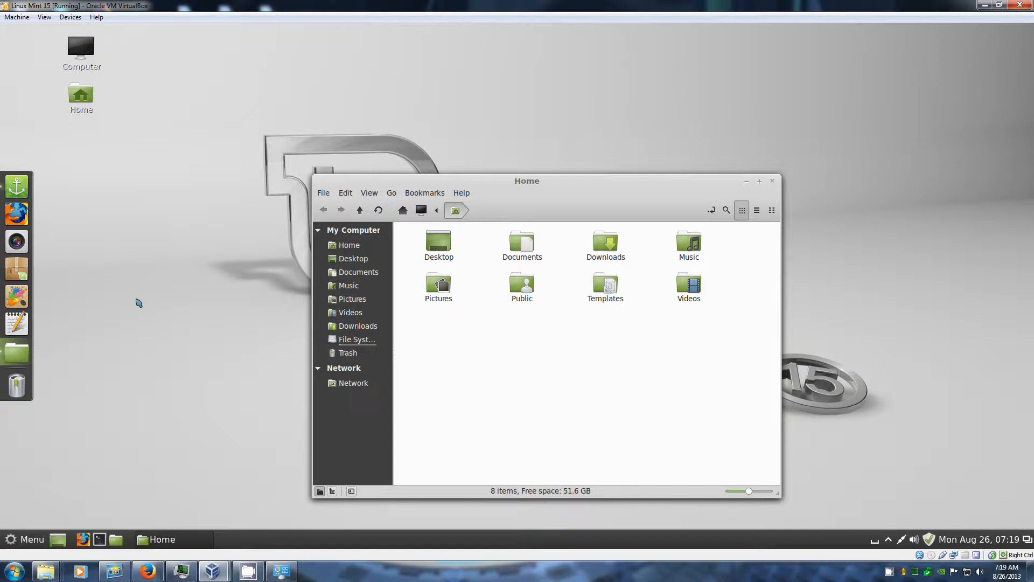
- Check which mouse pointer theme is selected in the system's other theme settings, and close the settings window
click(31, 539)
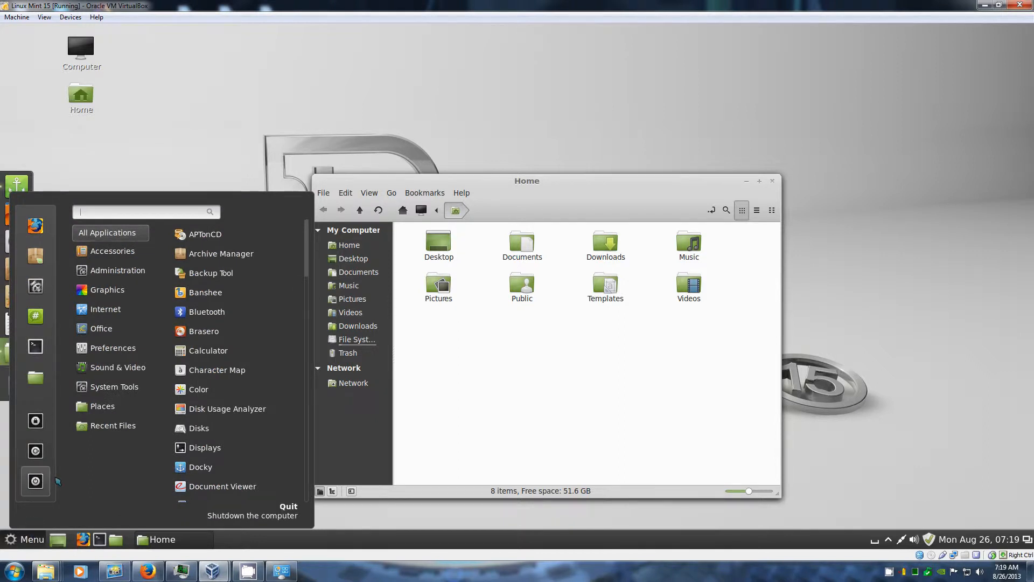
click(124, 424)
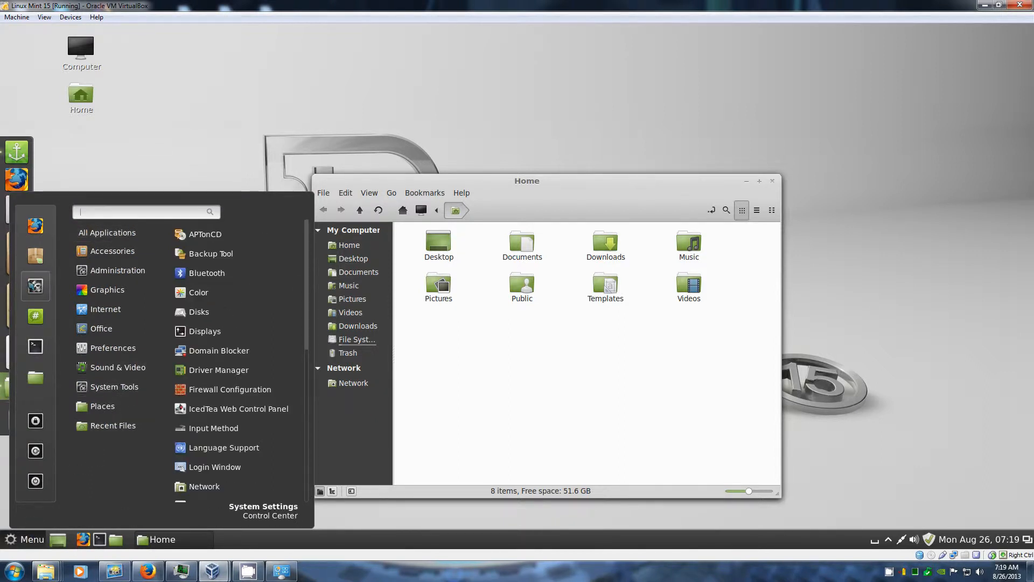
click(34, 284)
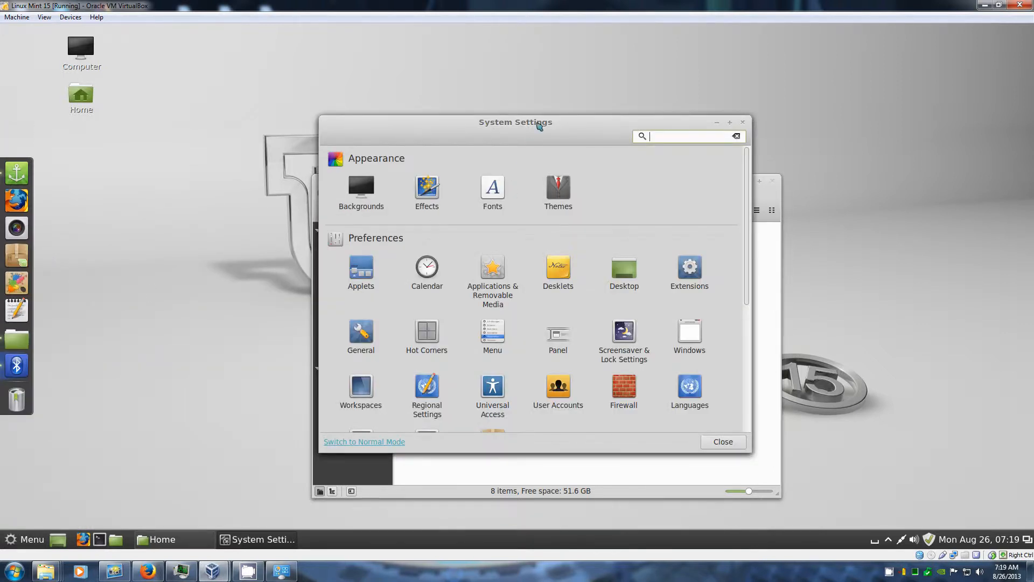
drag(504, 123, 319, 106)
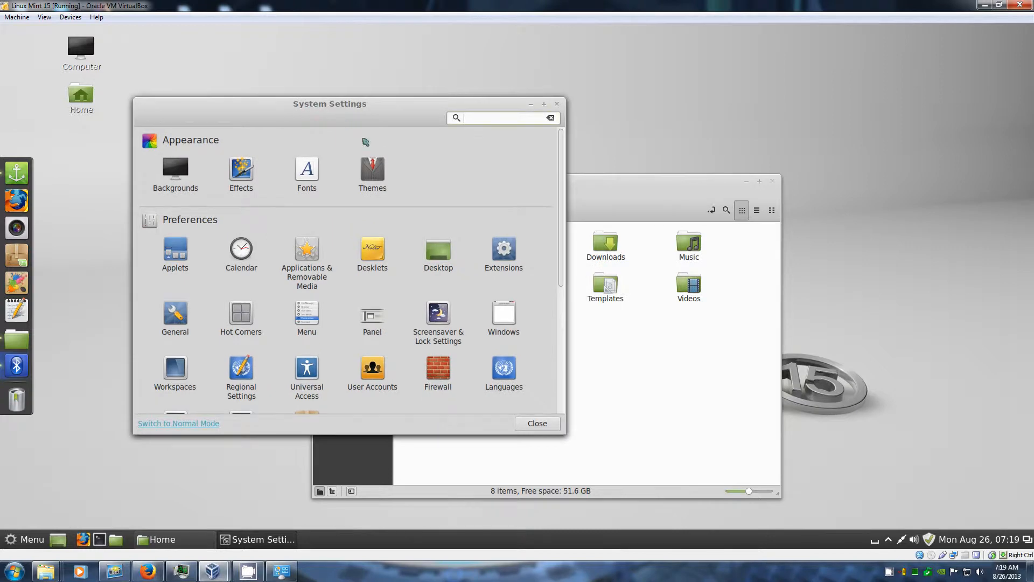
click(376, 168)
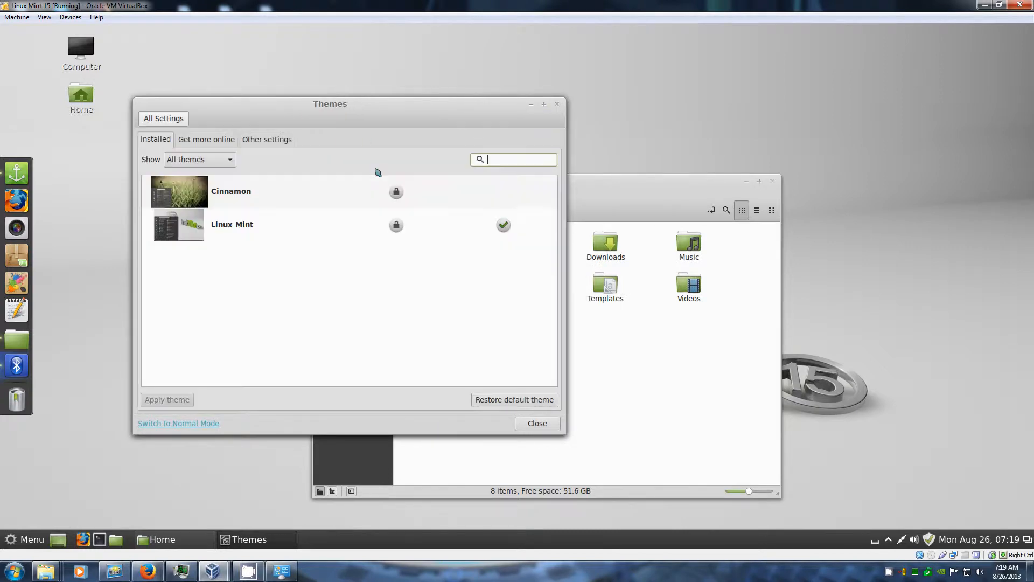
click(260, 140)
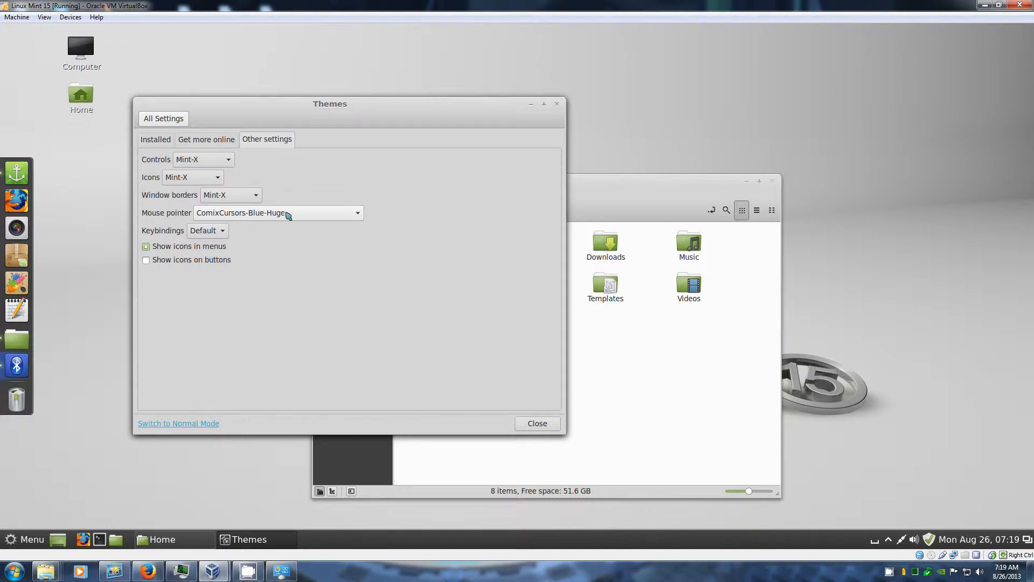
click(556, 106)
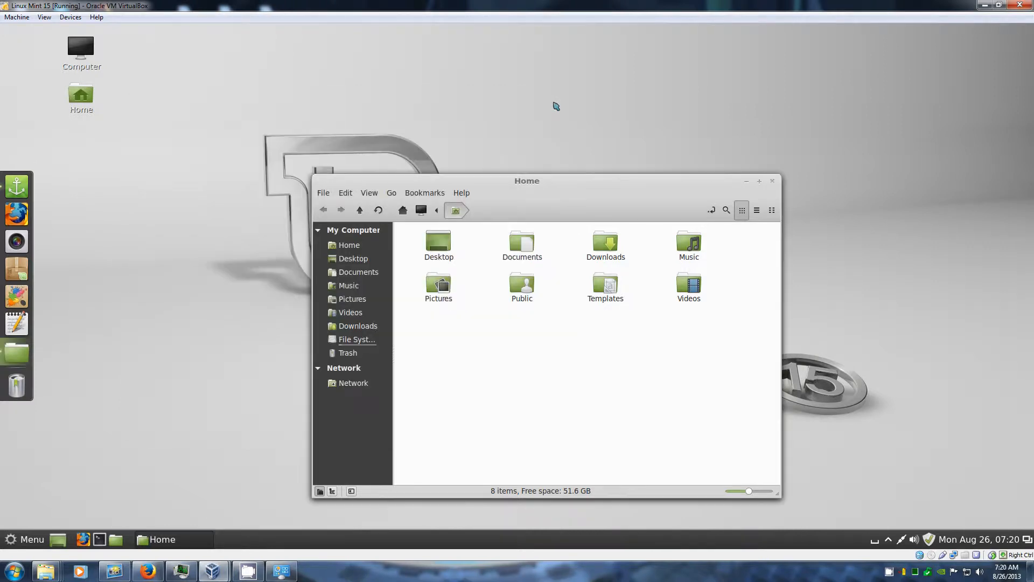
- Open Software Manager, authenticating with the account password, and search the packages for "comix"
click(16, 270)
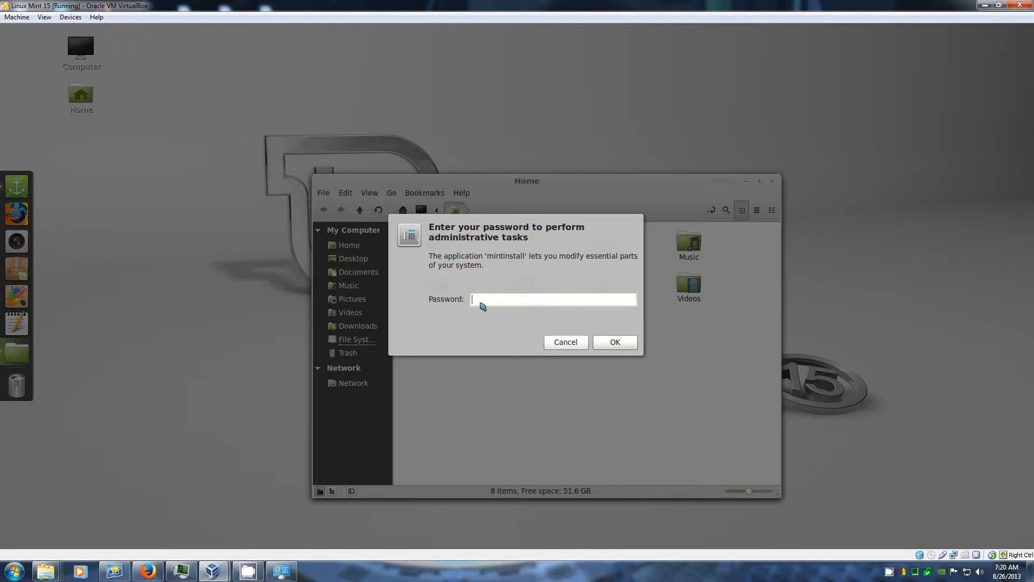
text(•••••••)
key(Return)
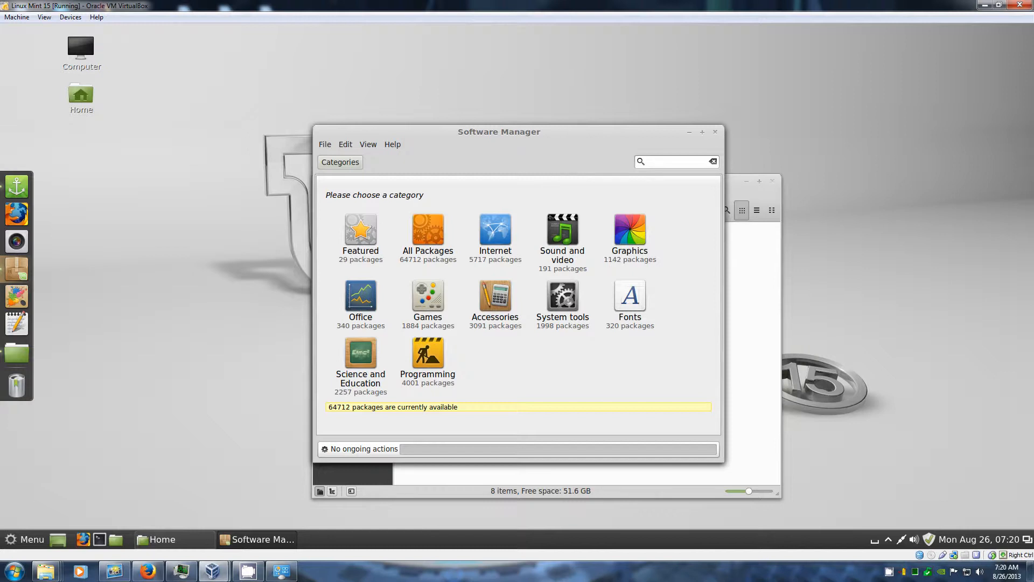
click(657, 161)
text(comix)
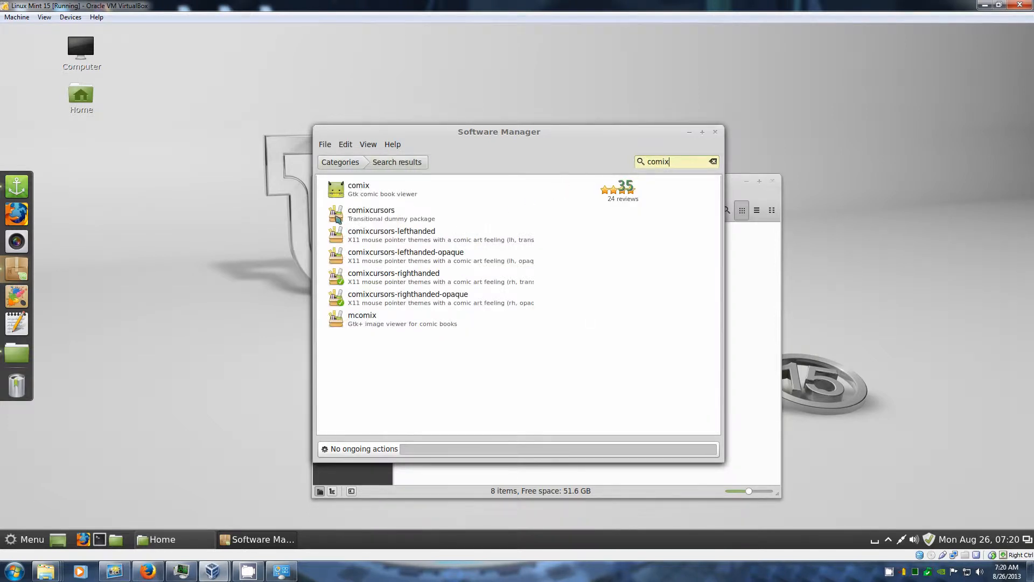
- Review the package details of comixcursors and comixcursors-righthanded, widening the window for the latter, and close Software Manager
click(336, 214)
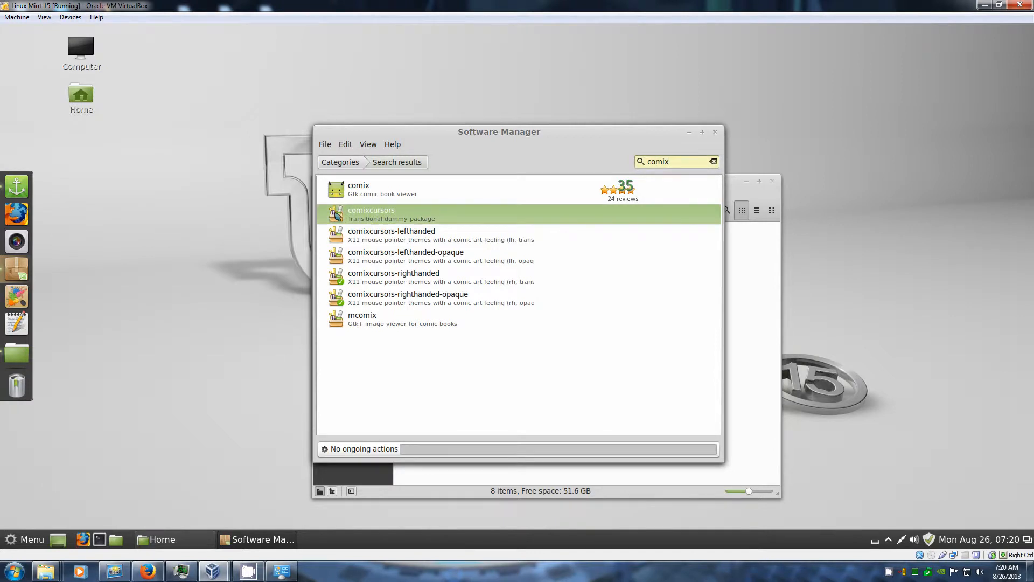
double_click(337, 215)
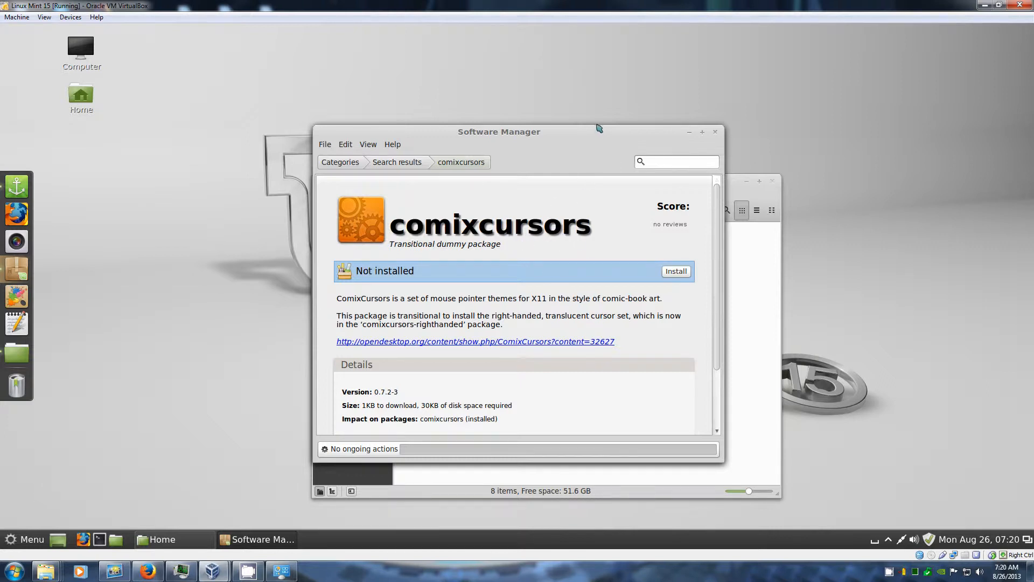
click(402, 163)
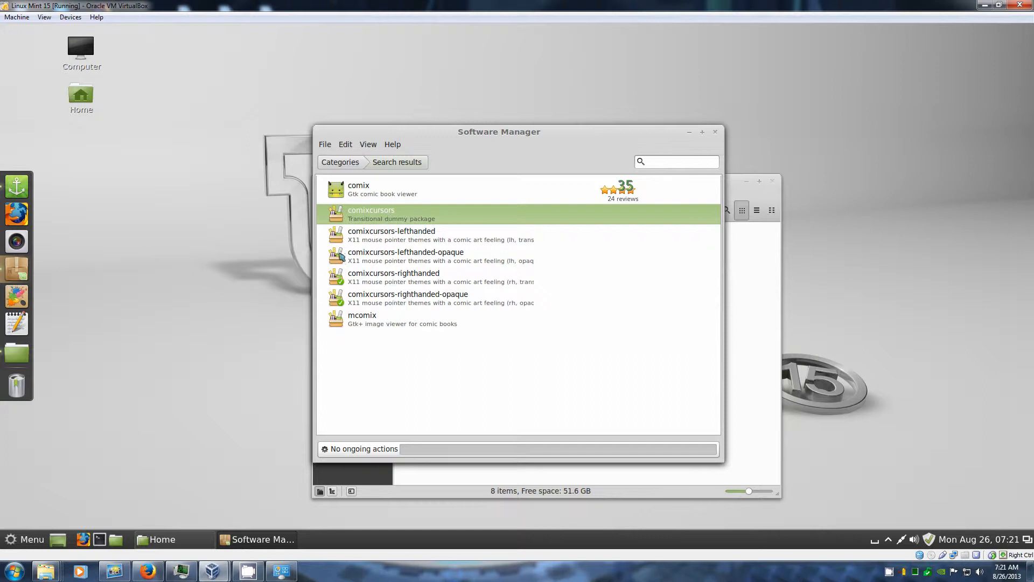
click(334, 276)
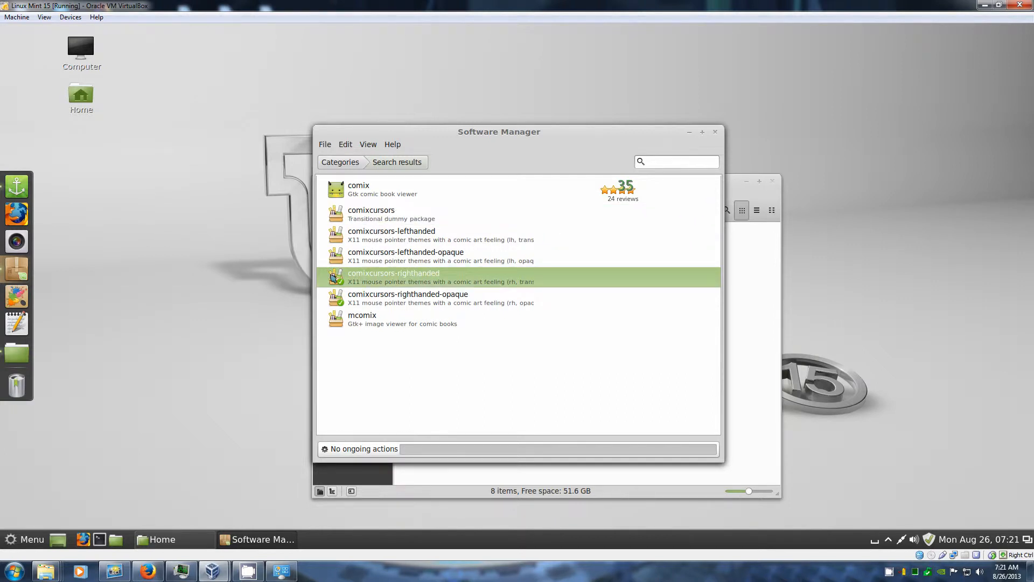
double_click(335, 277)
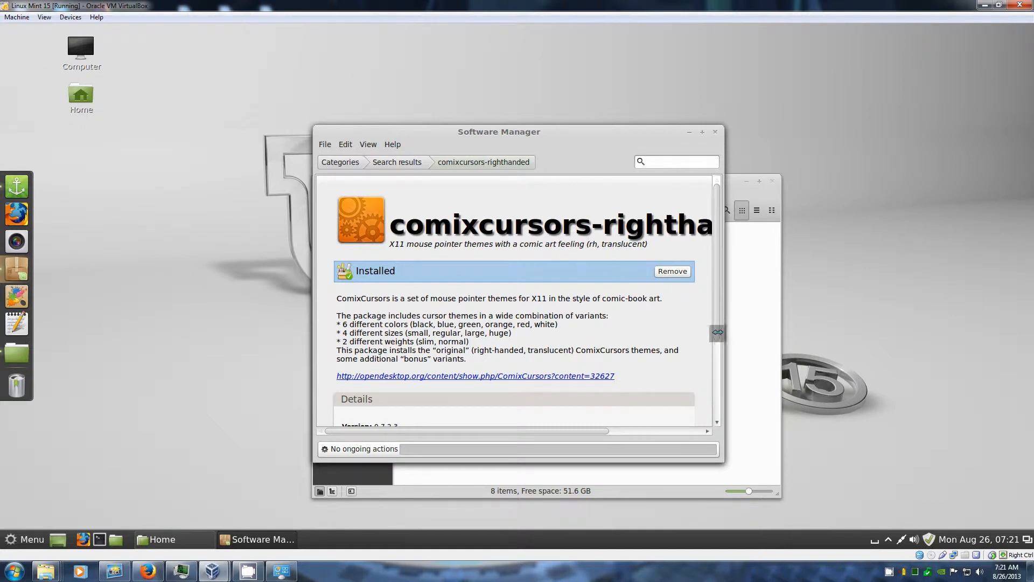
drag(724, 366, 869, 366)
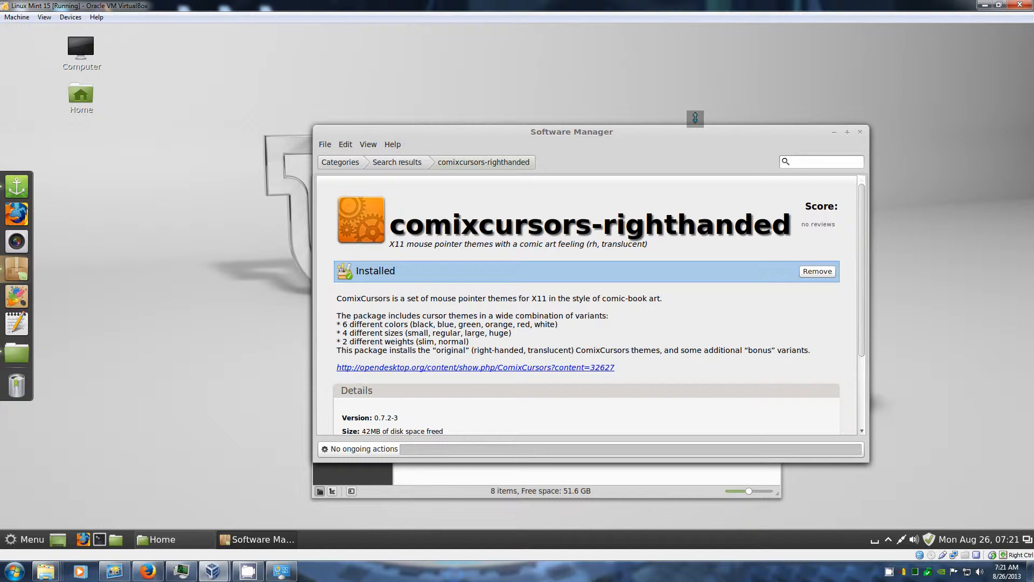
click(859, 133)
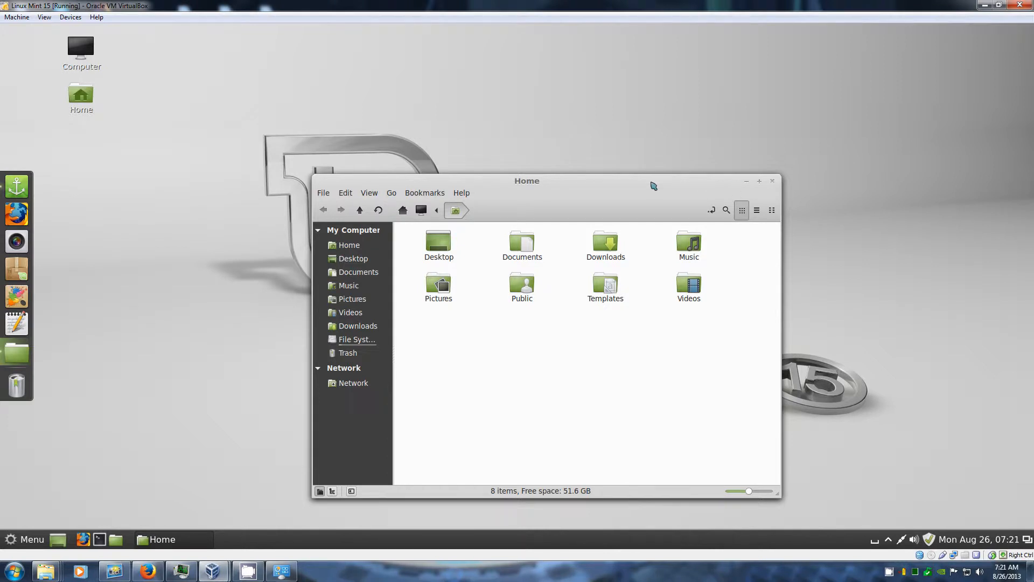
- Look into the Pictures folder and go from the file system root to the /usr/share folder
double_click(439, 285)
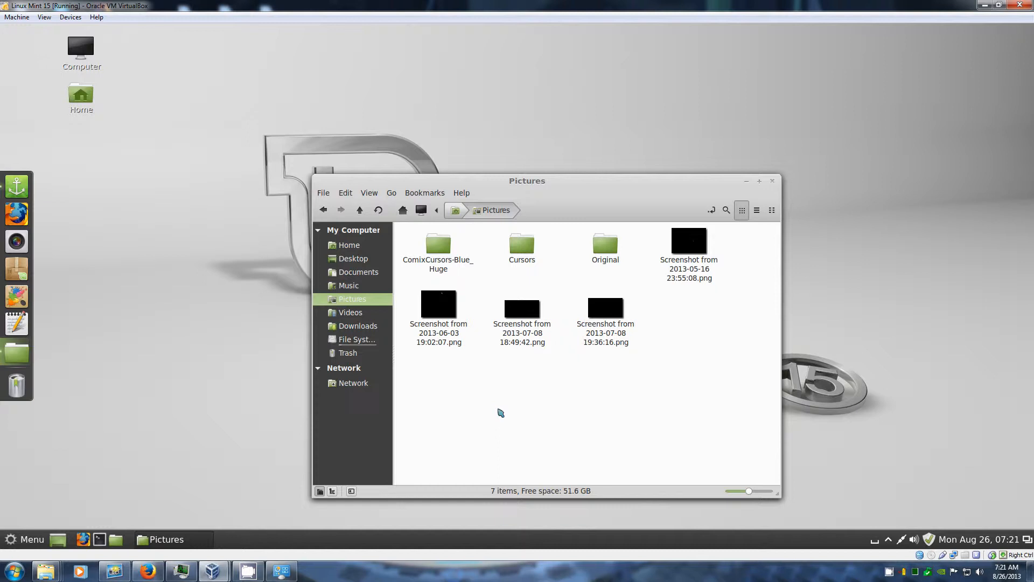
click(352, 341)
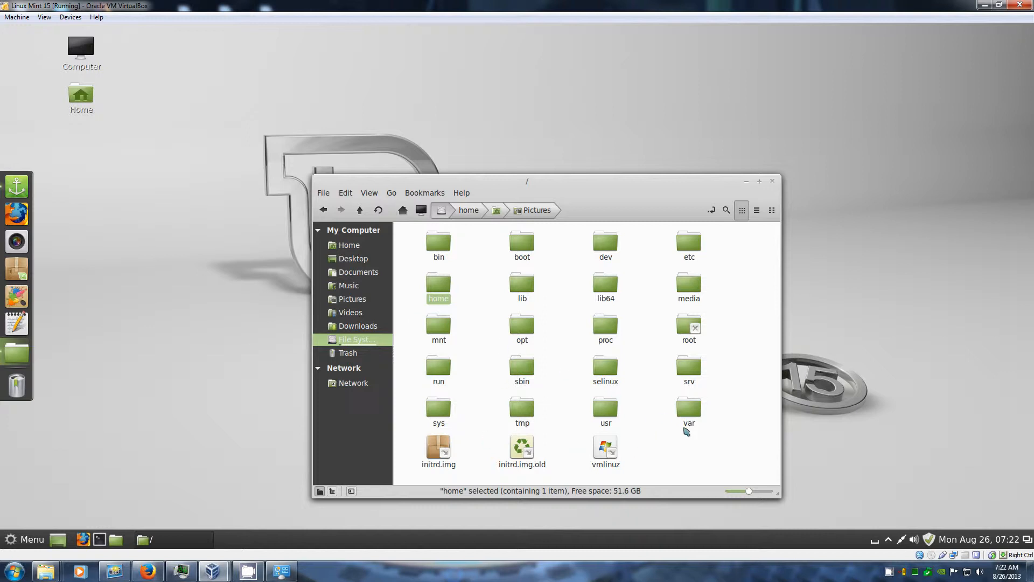
double_click(614, 416)
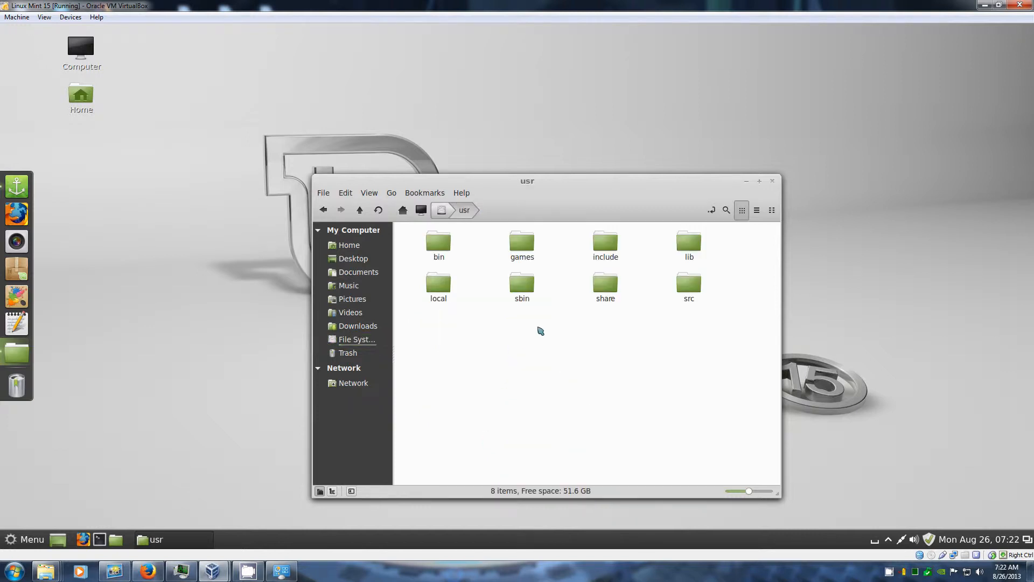
double_click(605, 284)
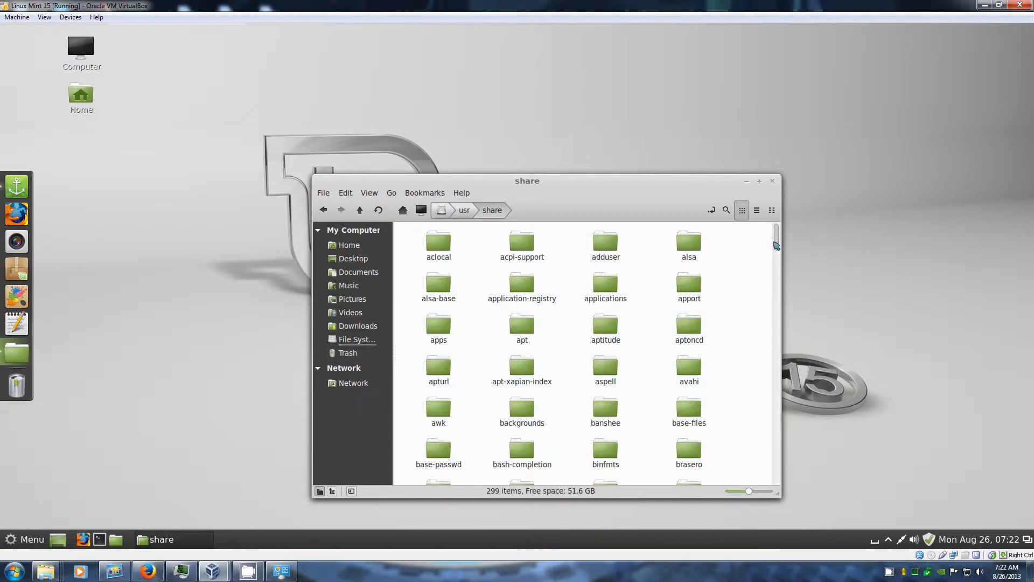
- Open the icons folder in /usr/share as root, authenticating with the account password, and move the new window down beside the share window
drag(774, 245, 779, 360)
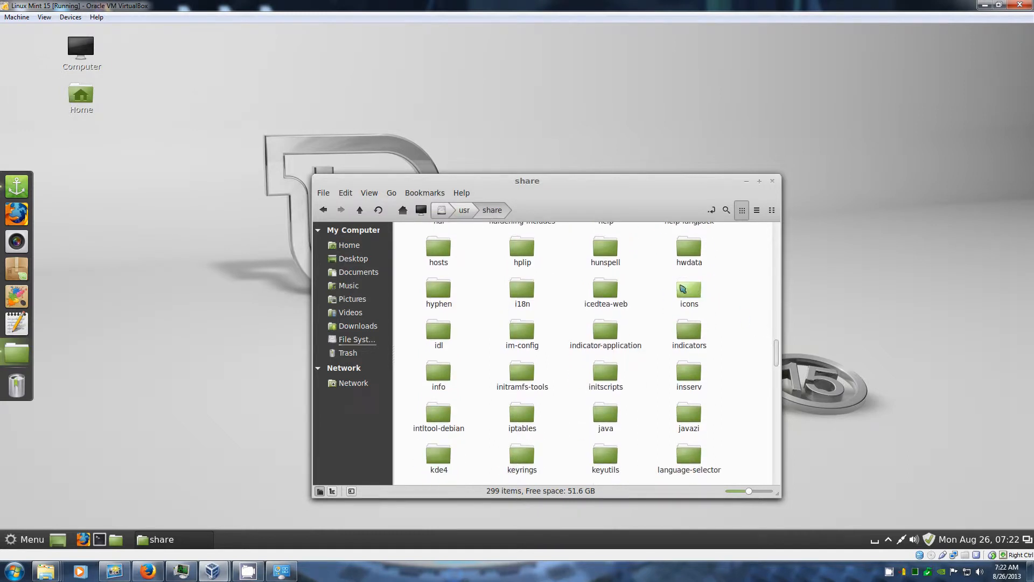
right_click(683, 289)
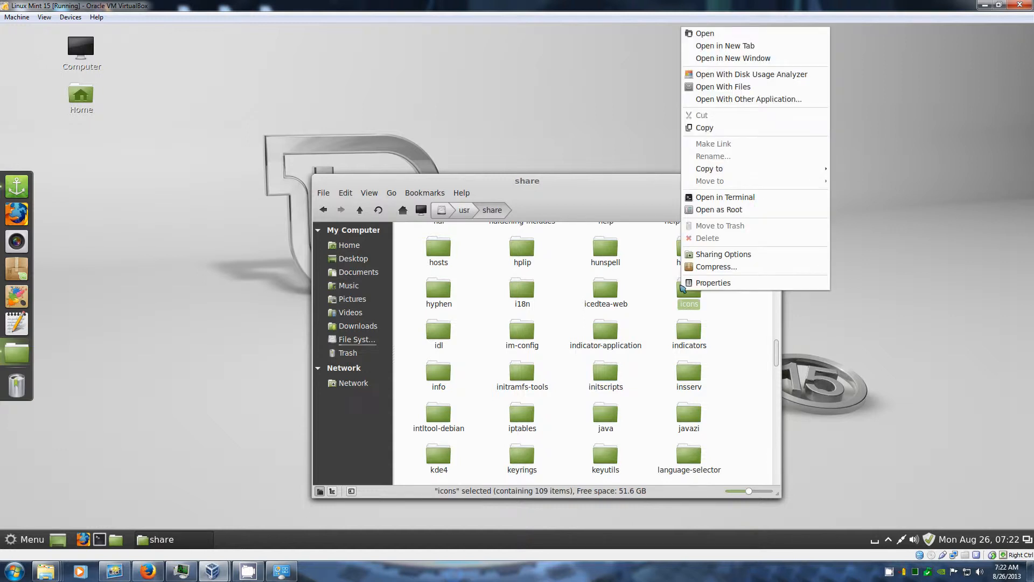
click(714, 212)
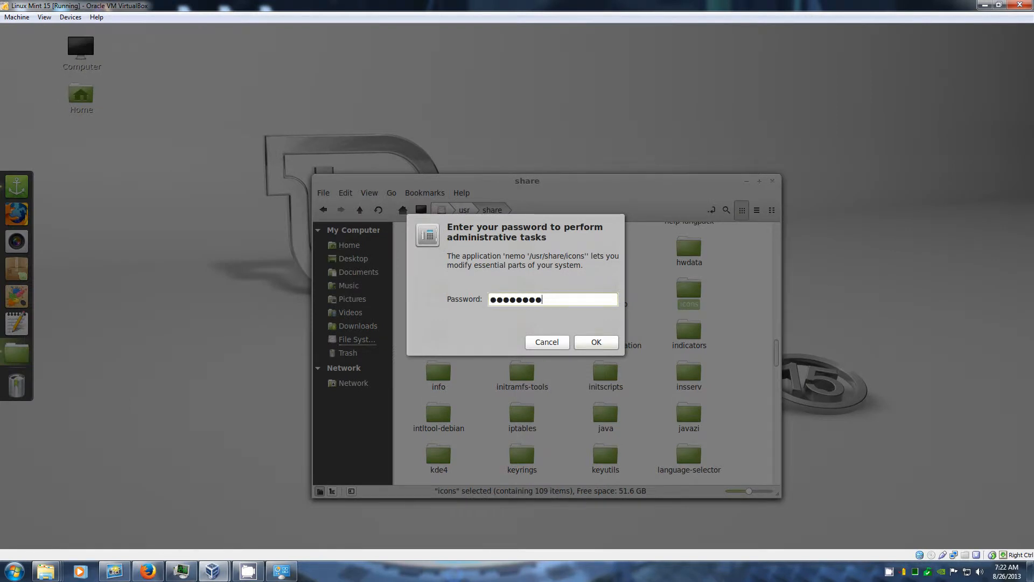
key(Return)
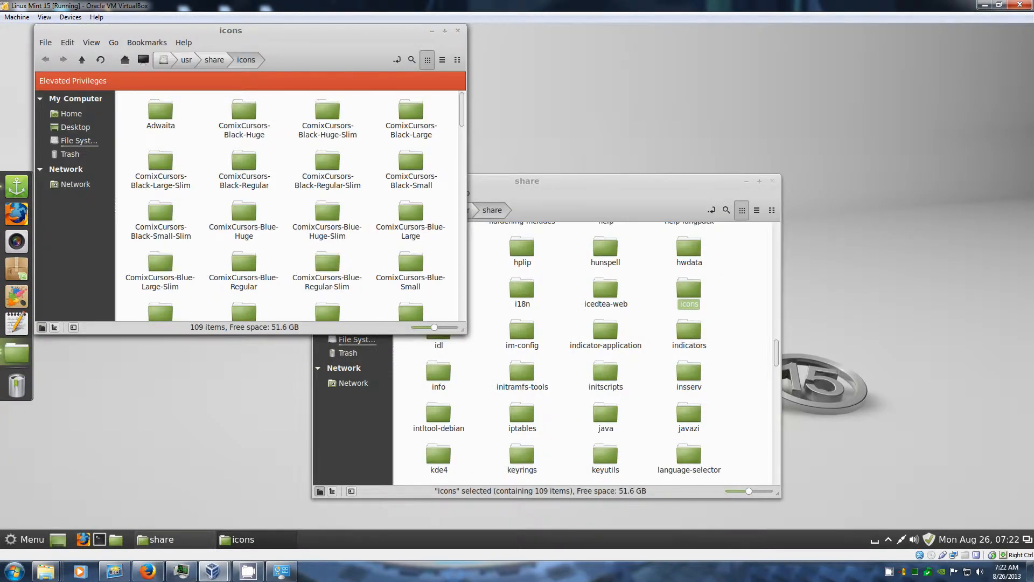
drag(307, 31, 323, 149)
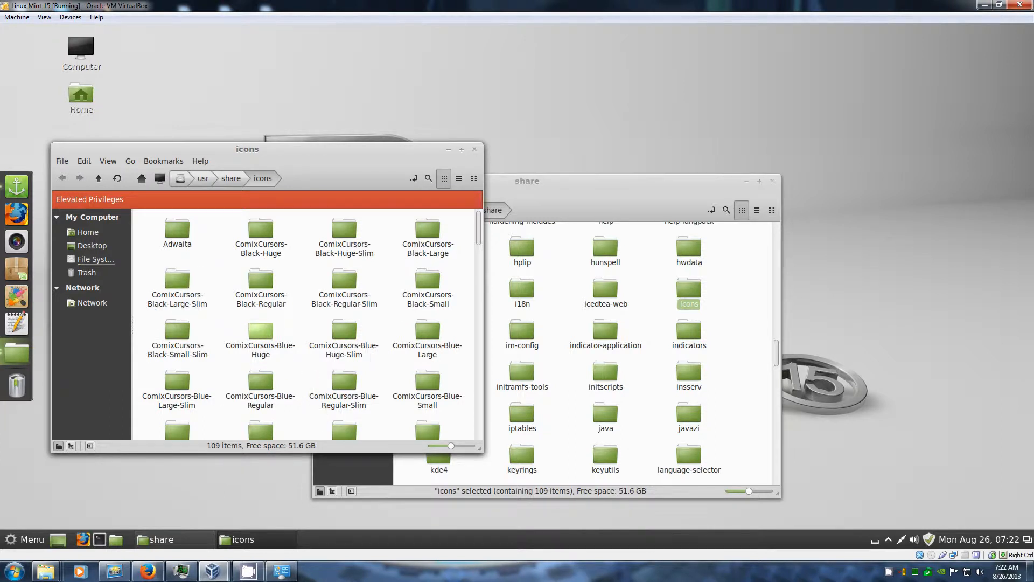
- Open the cursors folder inside ComixCursors-Blue-Huge, make the window taller, and browse to the named cursor files
click(260, 331)
double_click(262, 335)
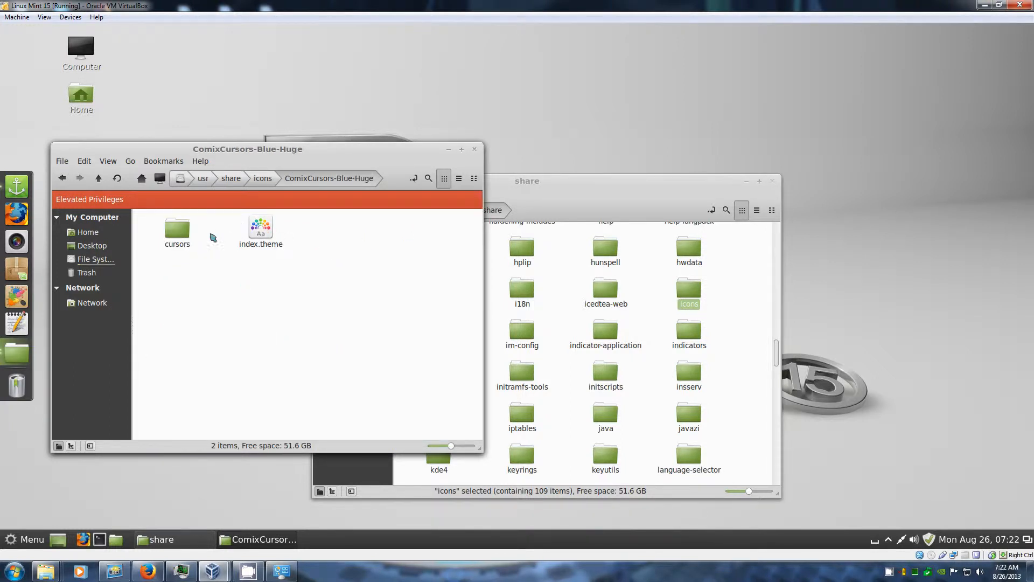
double_click(177, 233)
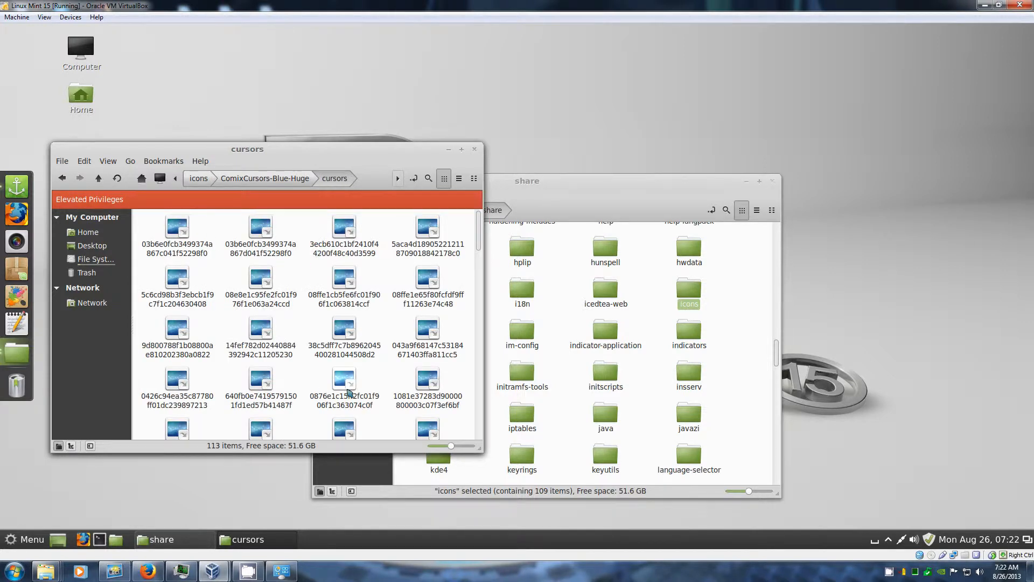
drag(467, 445, 467, 503)
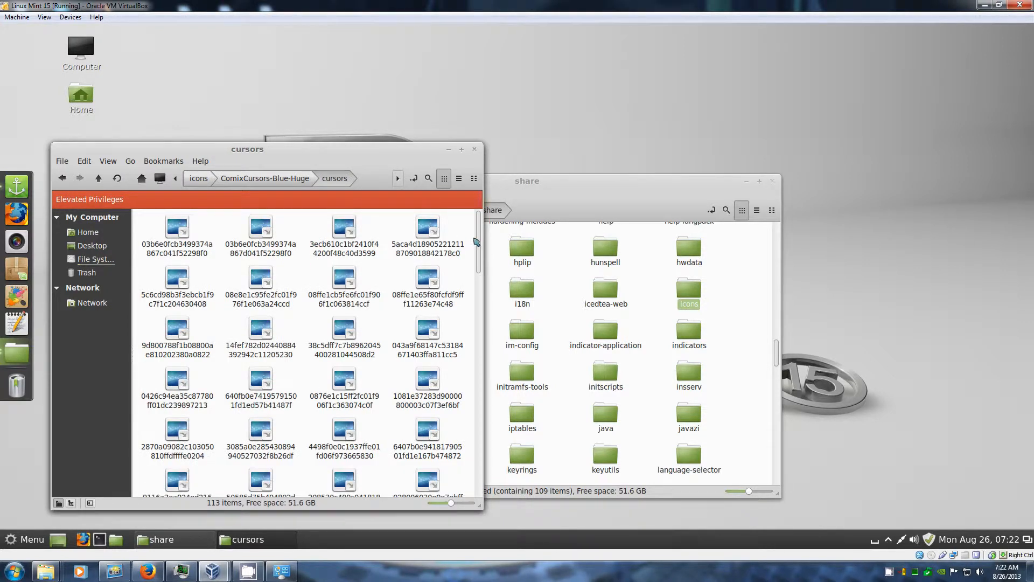
drag(479, 242, 476, 366)
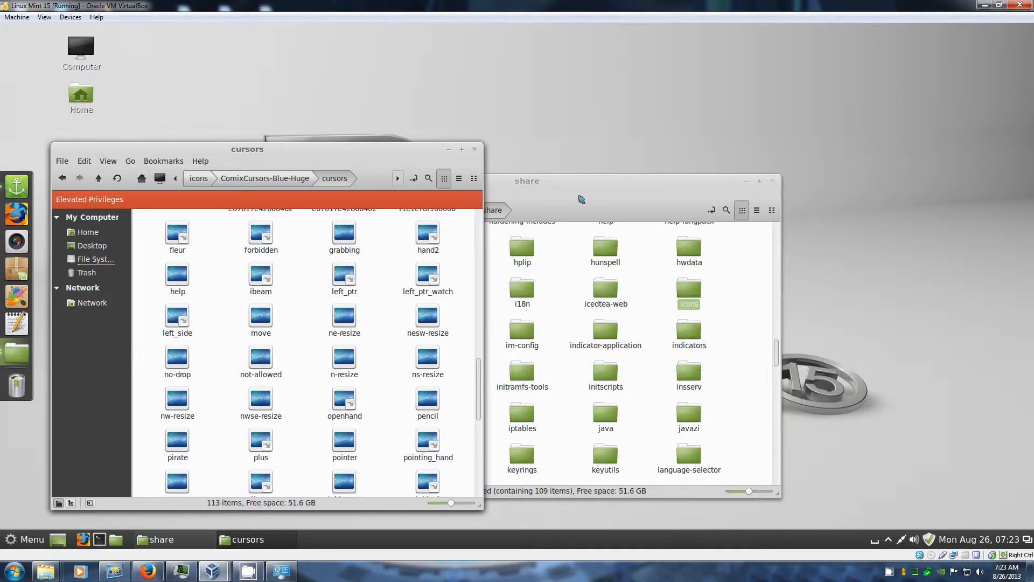
- Move the share window aside, minimise it, and open a new file manager window at the Home folder
mouse_move(582, 199)
mouse_down()
mouse_move(720, 170)
mouse_move(745, 149)
mouse_up()
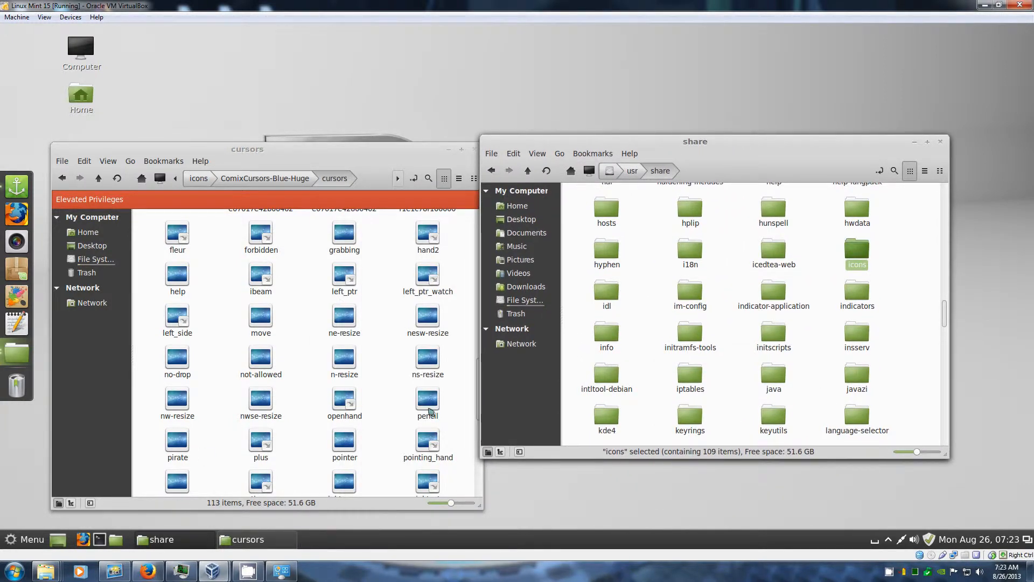
click(914, 141)
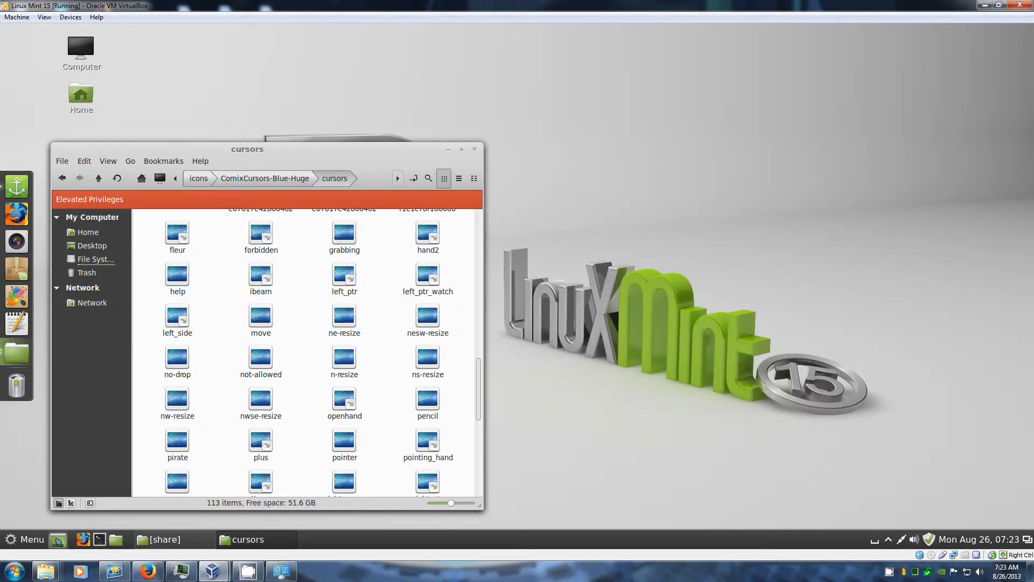
click(115, 539)
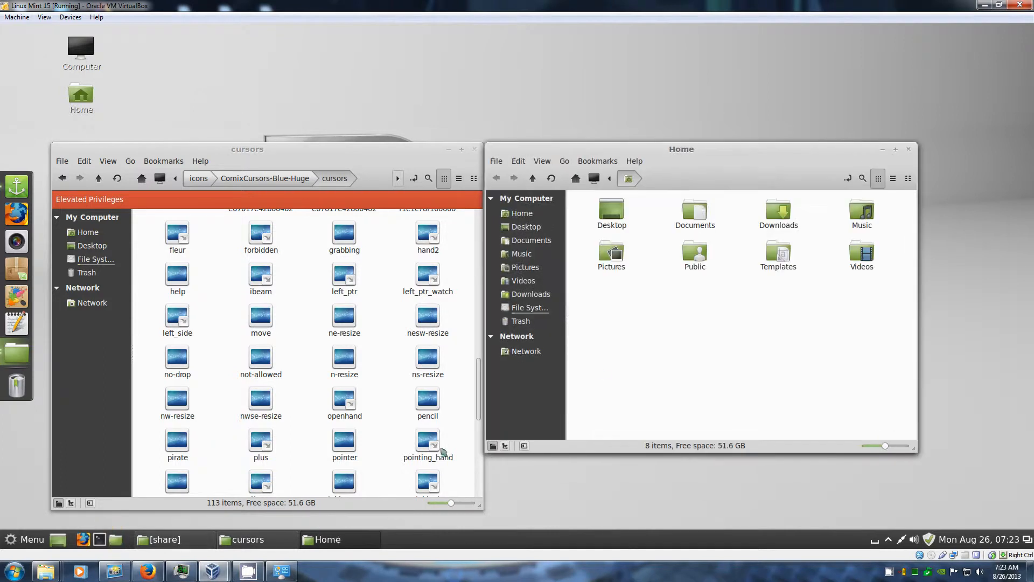
- Browse to Pictures/ComixCursors-Blue_Huge/cursors, make that window slightly taller, and move it a little away from the elevated cursors window
double_click(611, 253)
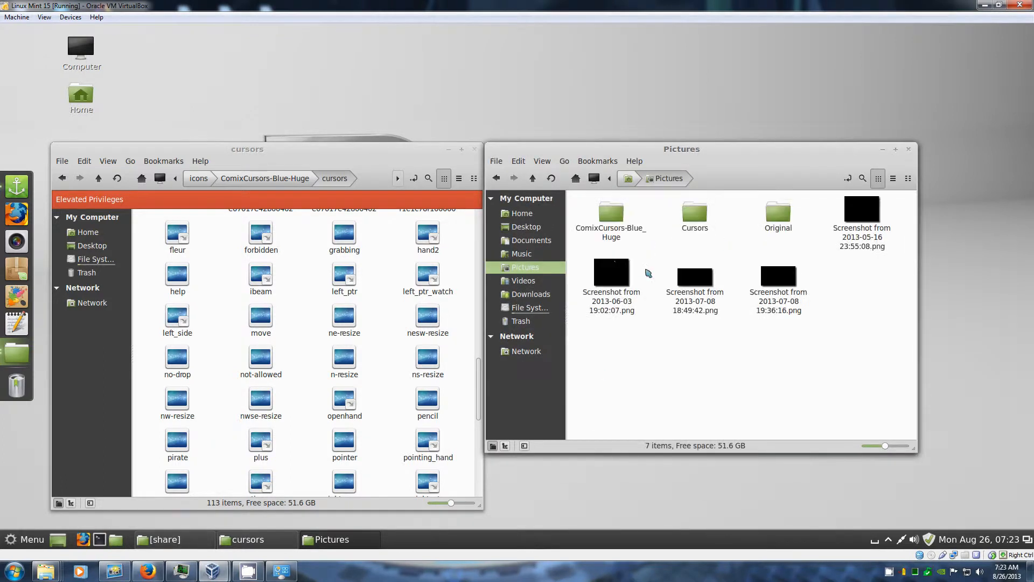
click(612, 215)
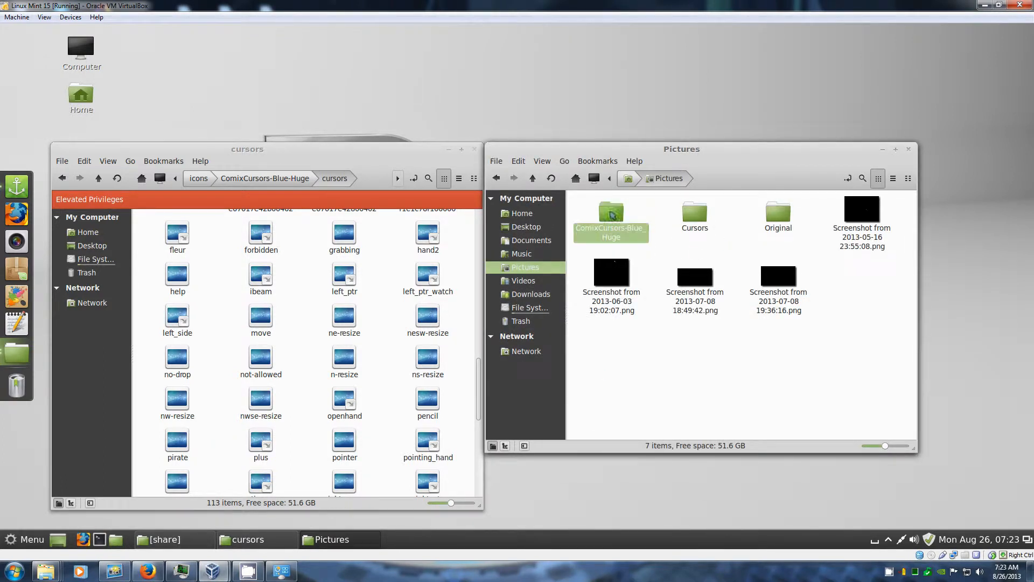
double_click(613, 215)
double_click(612, 211)
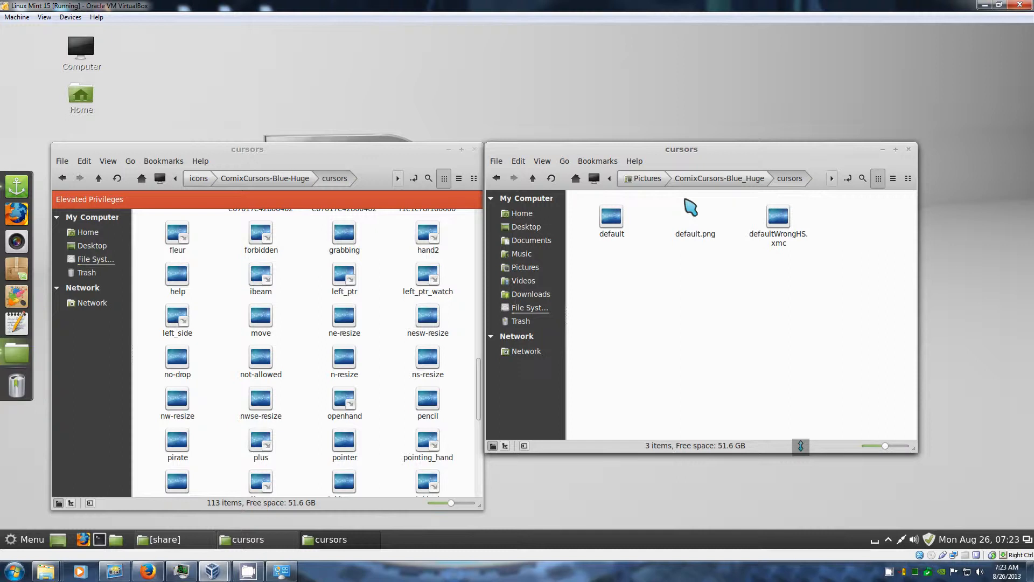
mouse_move(801, 445)
mouse_down()
mouse_move(802, 477)
mouse_move(805, 454)
mouse_up()
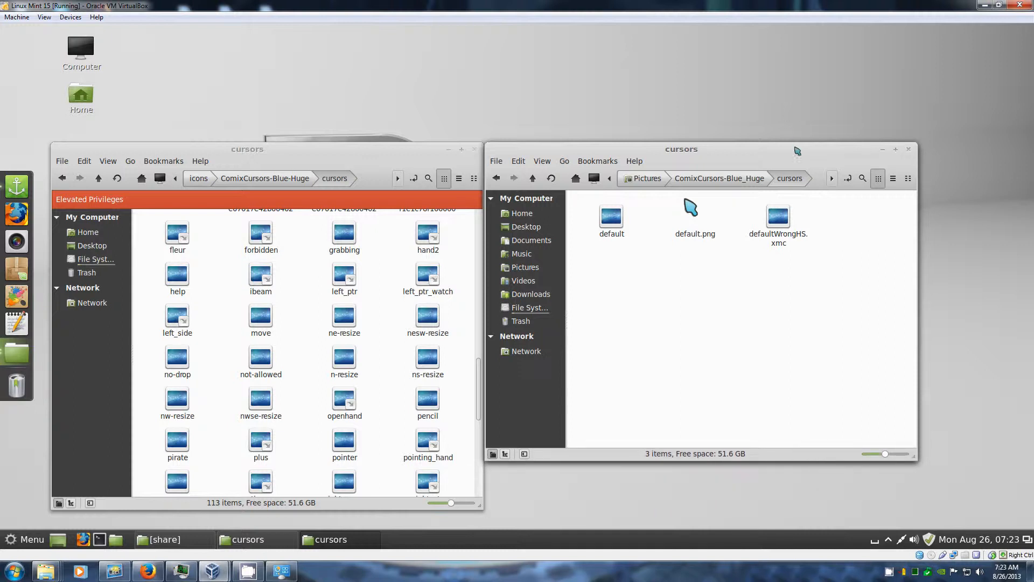
drag(805, 155, 833, 155)
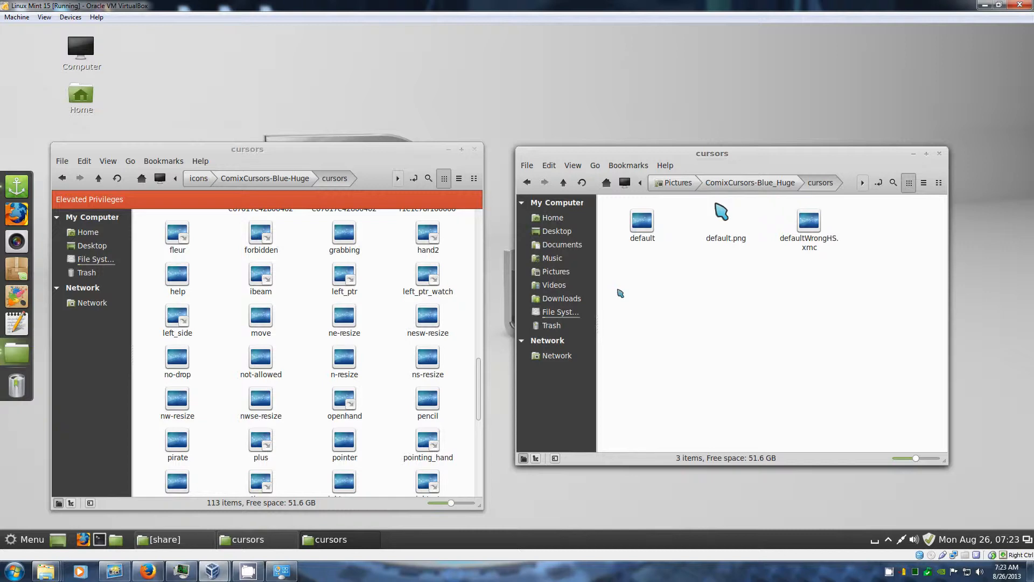
- Go back to the Pictures folder and open its Cursors folder
click(683, 183)
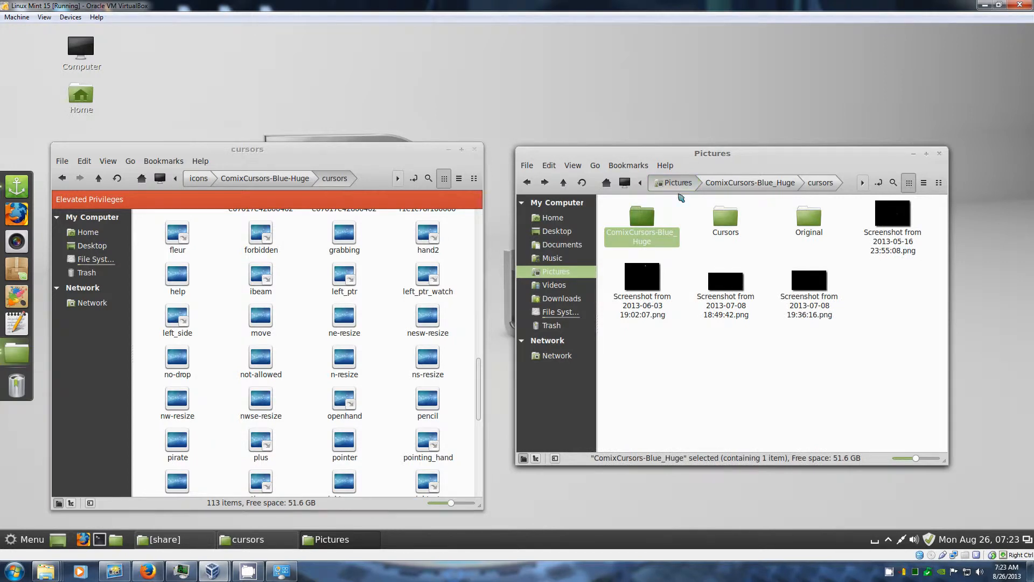
click(728, 222)
double_click(729, 222)
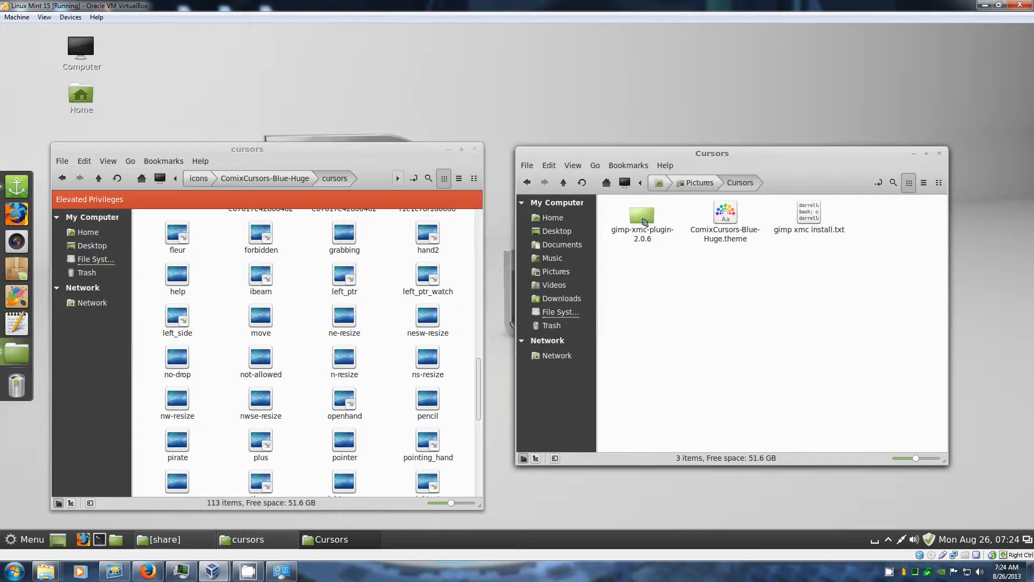
- Open gimp xmc install.txt, look through the logged plugin installation commands from beginning to end, and close the text editor
double_click(808, 214)
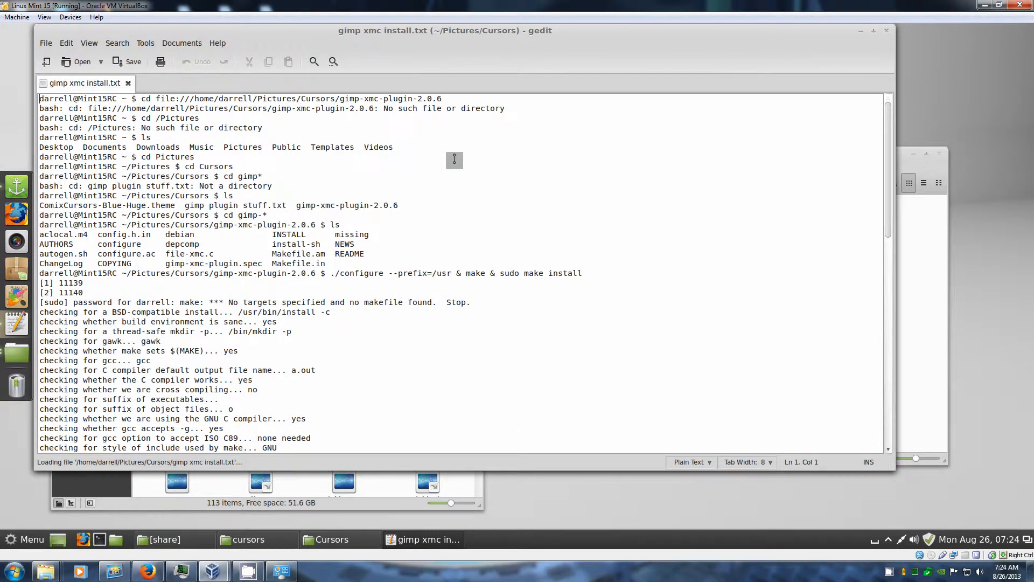
scroll(454, 160, down, 7)
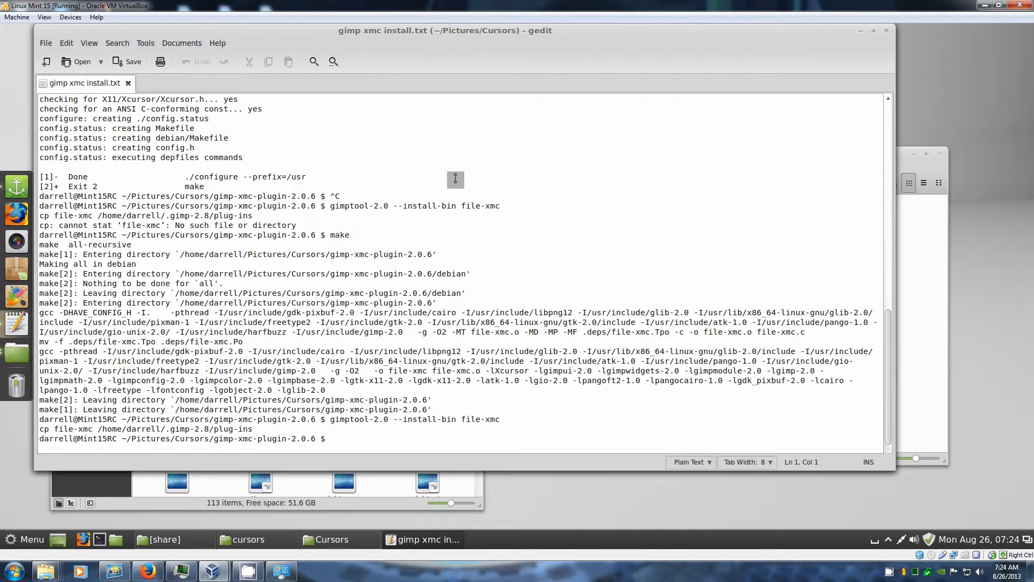
scroll(455, 179, up, 10)
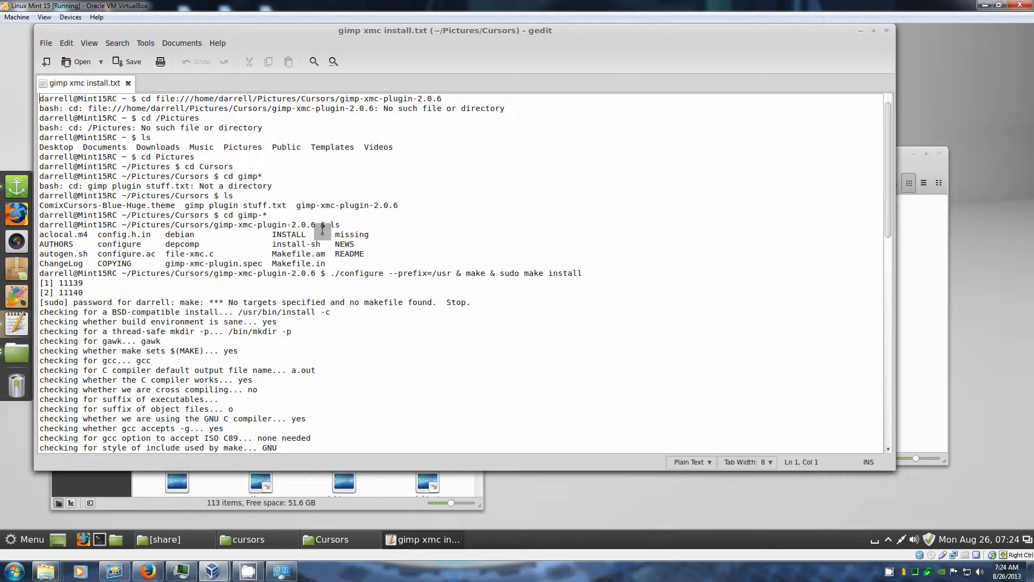
scroll(324, 230, down, 3)
scroll(322, 229, up, 3)
click(886, 34)
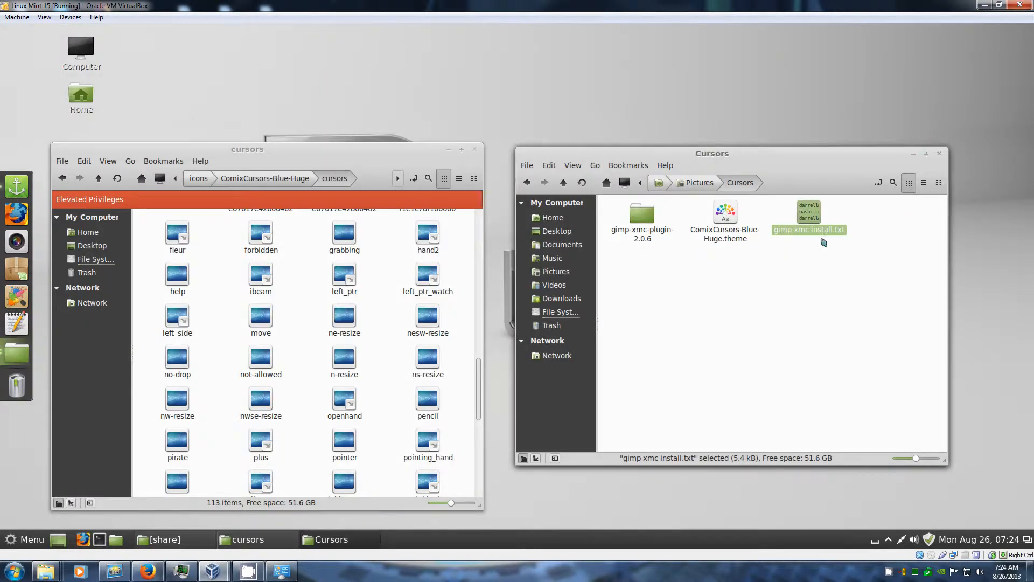
- Return to Pictures/ComixCursors-Blue_Huge/cursors and copy the move cursor file into it from the elevated theme folder
click(699, 184)
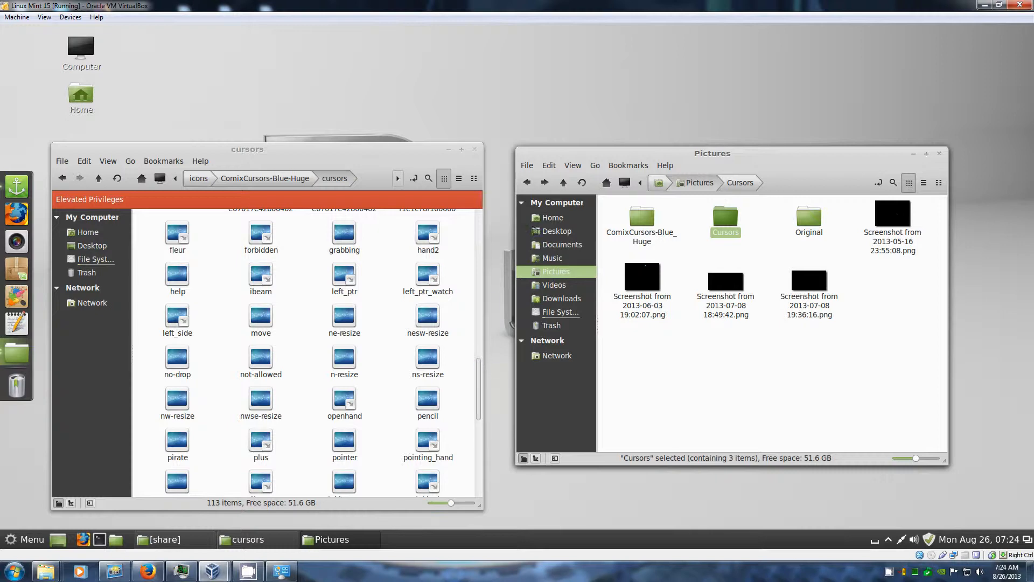
drag(478, 387, 479, 429)
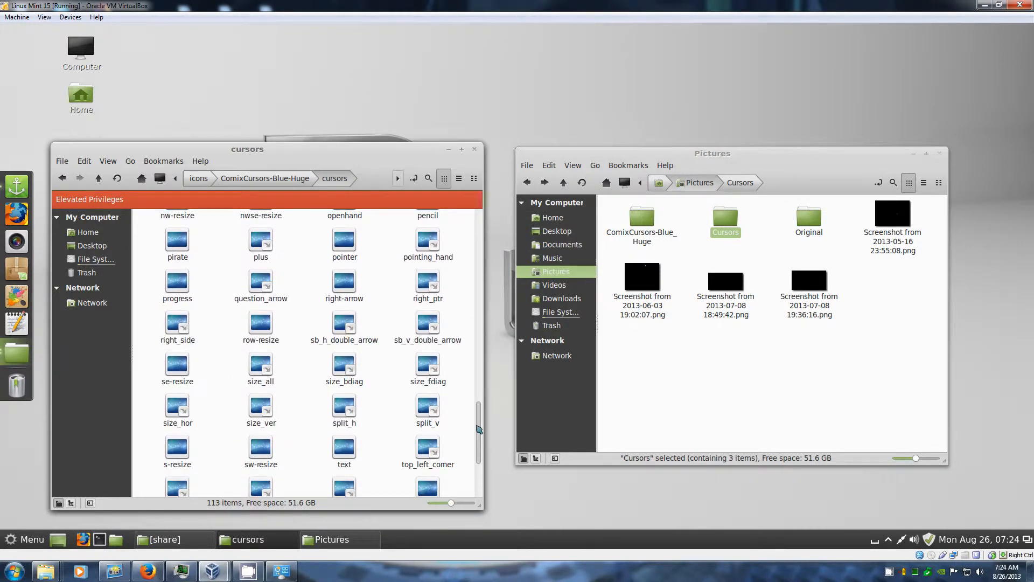
drag(479, 429, 471, 369)
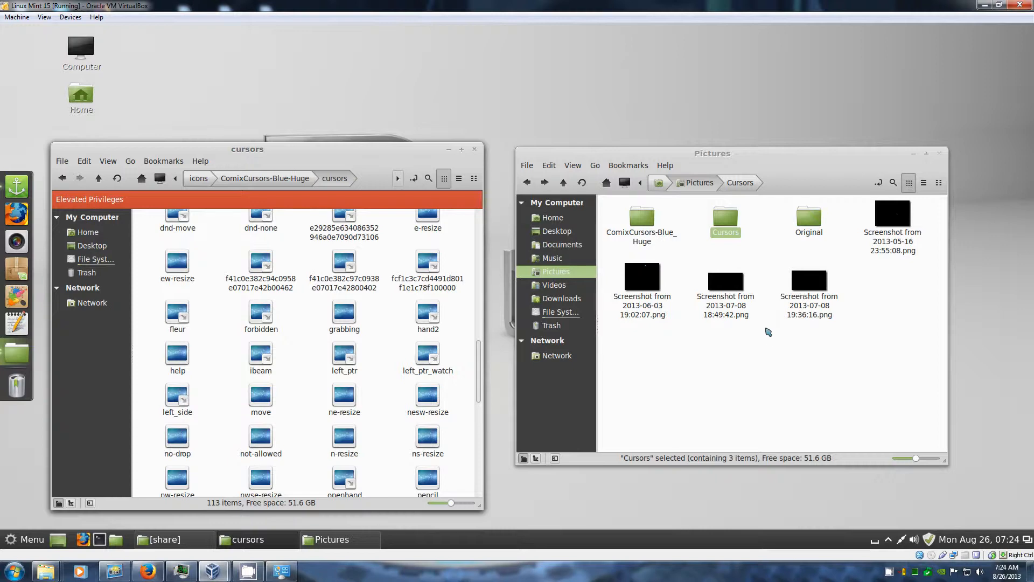
double_click(646, 218)
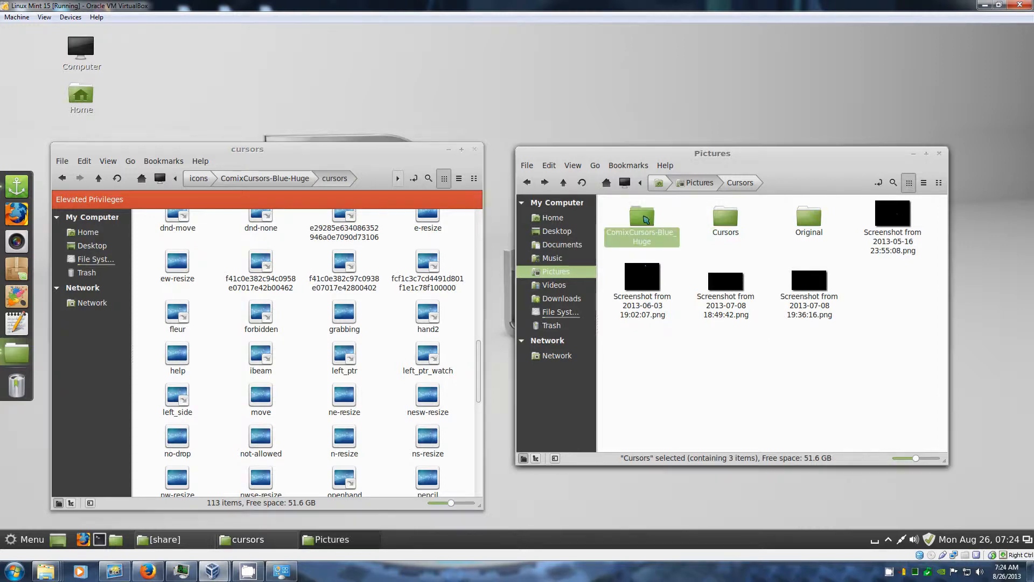
double_click(641, 215)
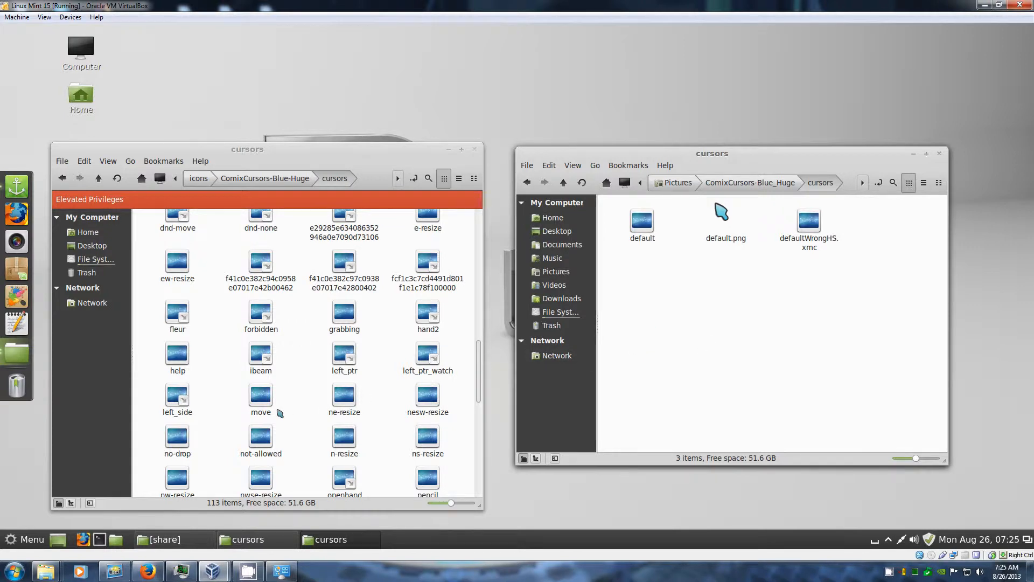
drag(259, 397, 695, 351)
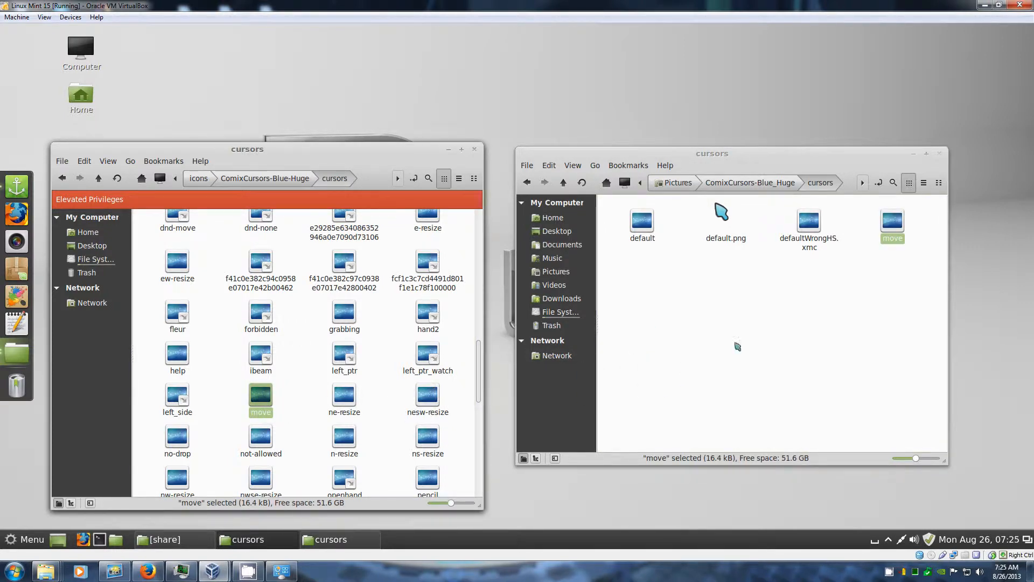
- Open the copied move file with GIMP Image Editor and shift the GIMP window up, clear of the folder windows
right_click(891, 222)
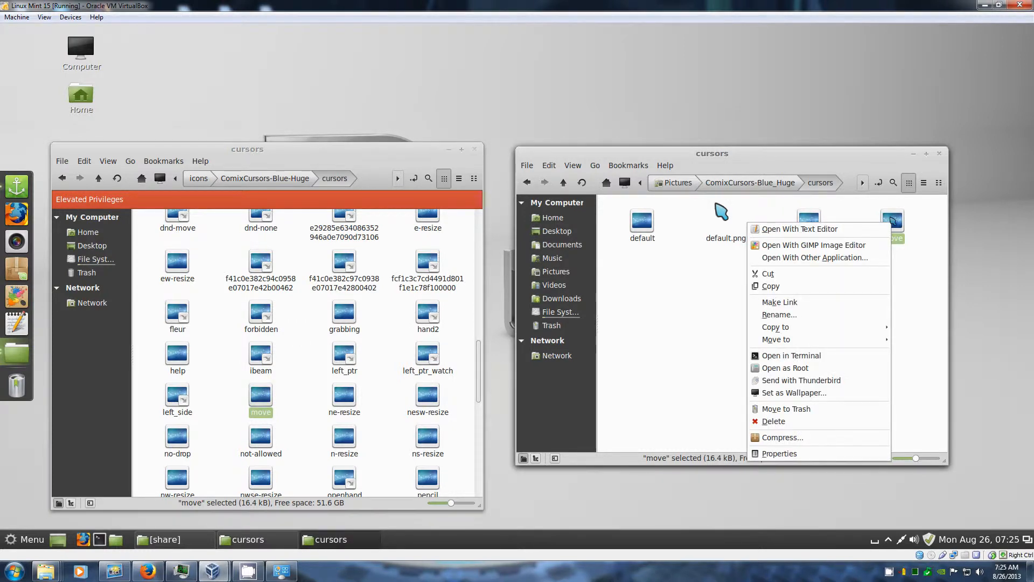
click(862, 246)
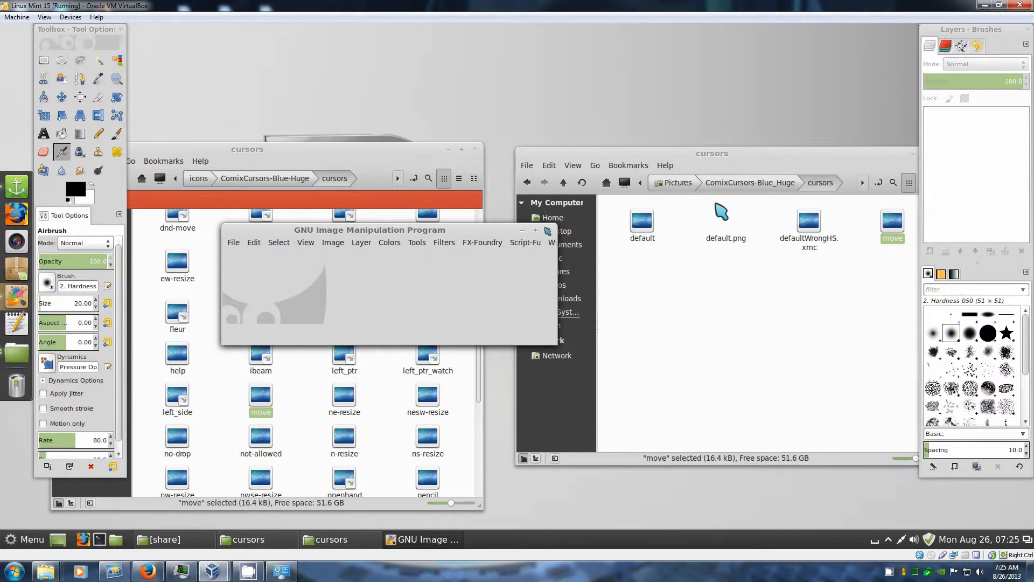
drag(464, 231, 600, 108)
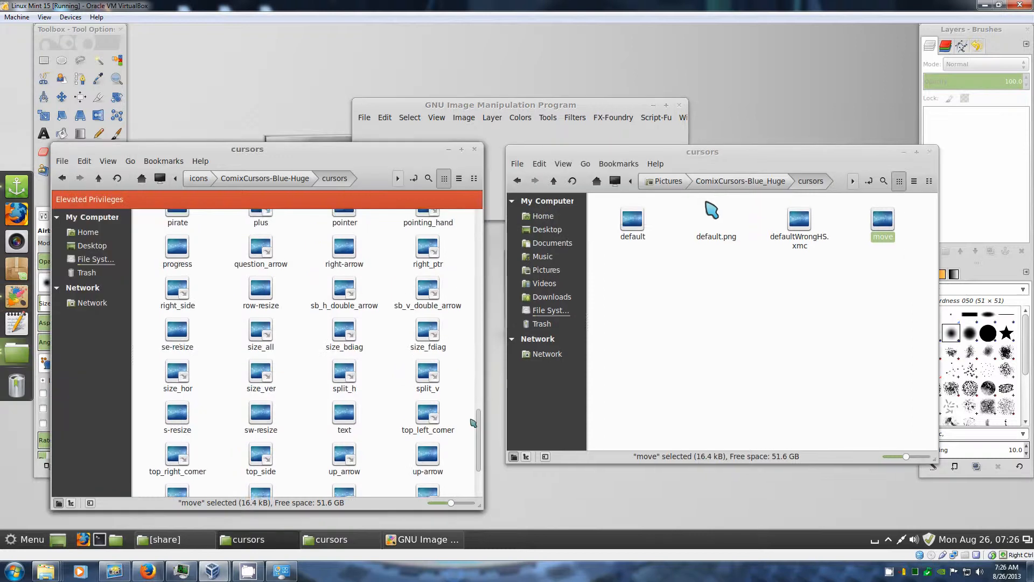
- Copy the text cursor file from the elevated theme folder into the Pictures cursors folder
drag(471, 420, 471, 419)
drag(341, 414, 658, 311)
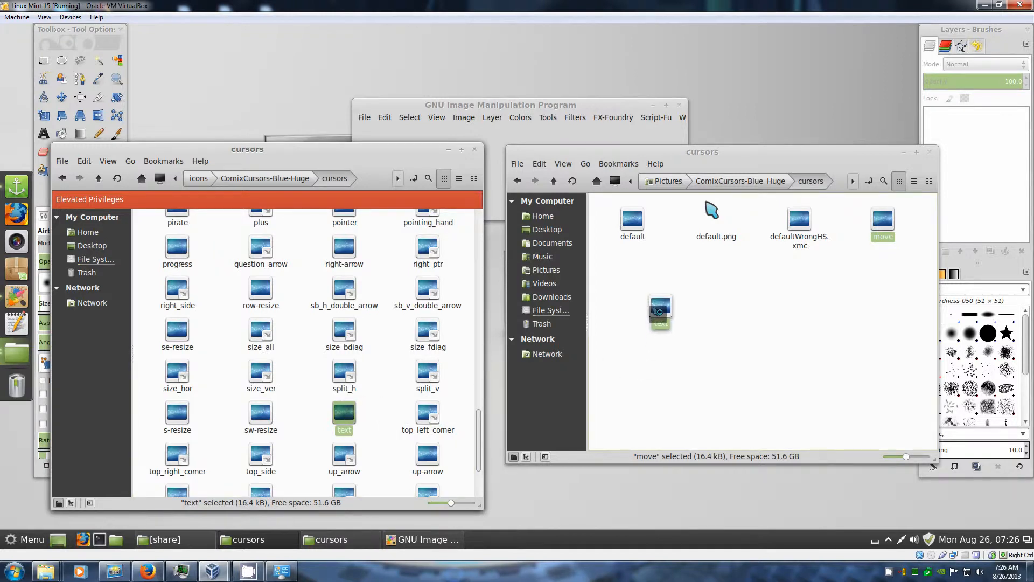
drag(658, 312, 659, 312)
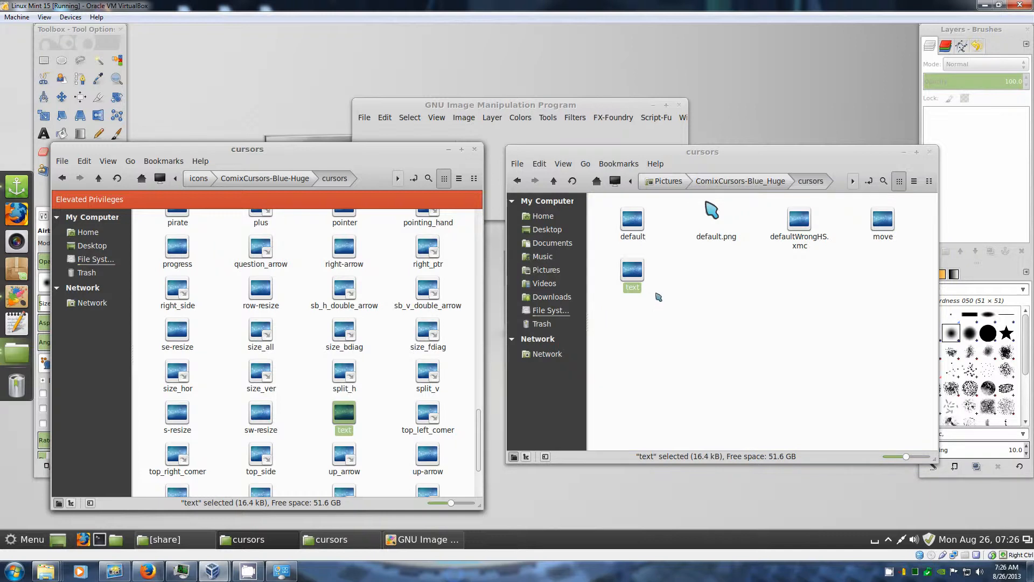
- Open the copied text file with GIMP Image Editor, enlarge the image window, and magnify the cursor to 550%
right_click(634, 271)
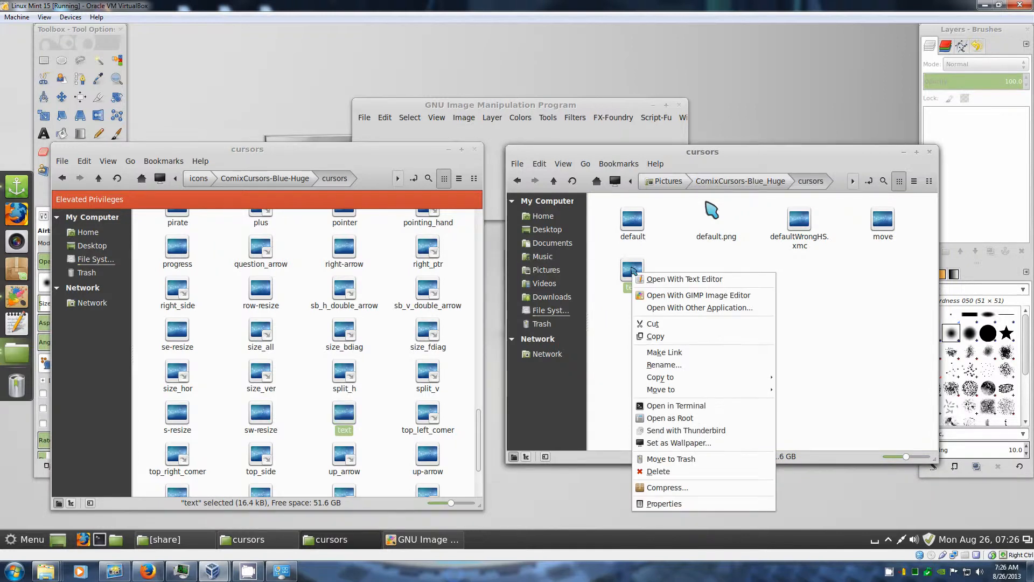
click(719, 296)
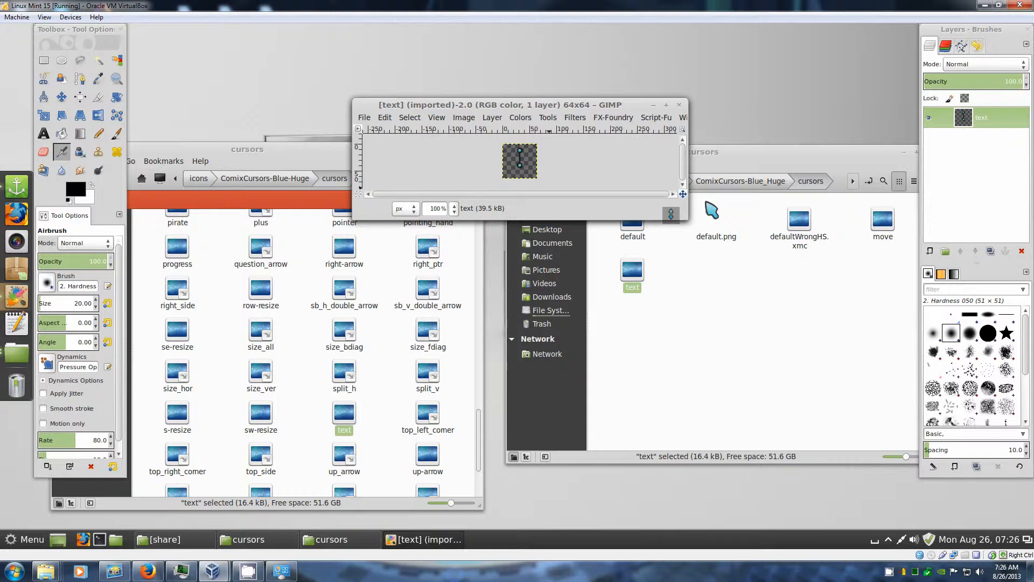
drag(671, 224, 769, 445)
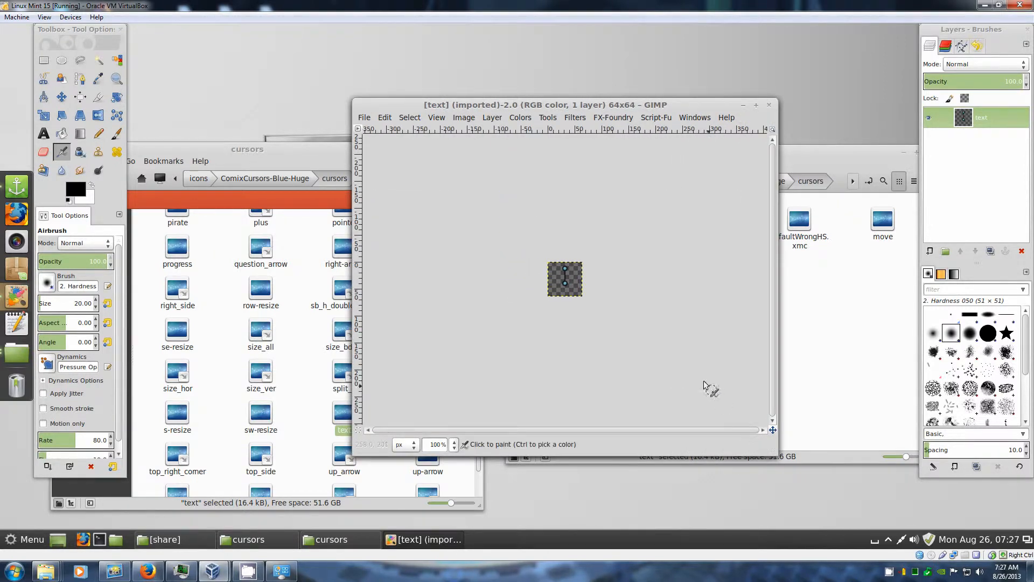
ctrl+scroll(596, 300, up, 5)
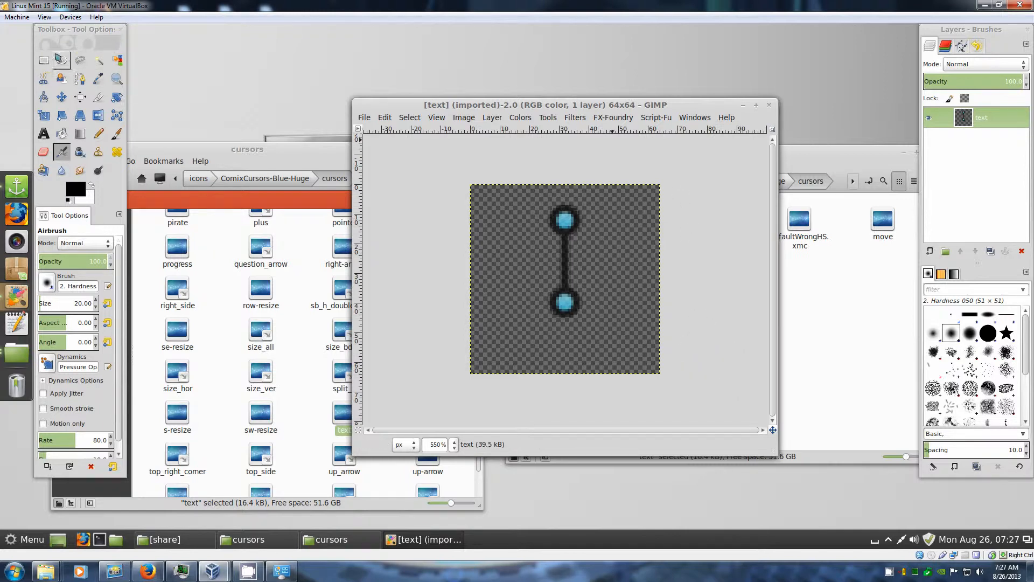
- Trace closely around the whole text cursor shape with Free Select, and invert the selection
click(80, 60)
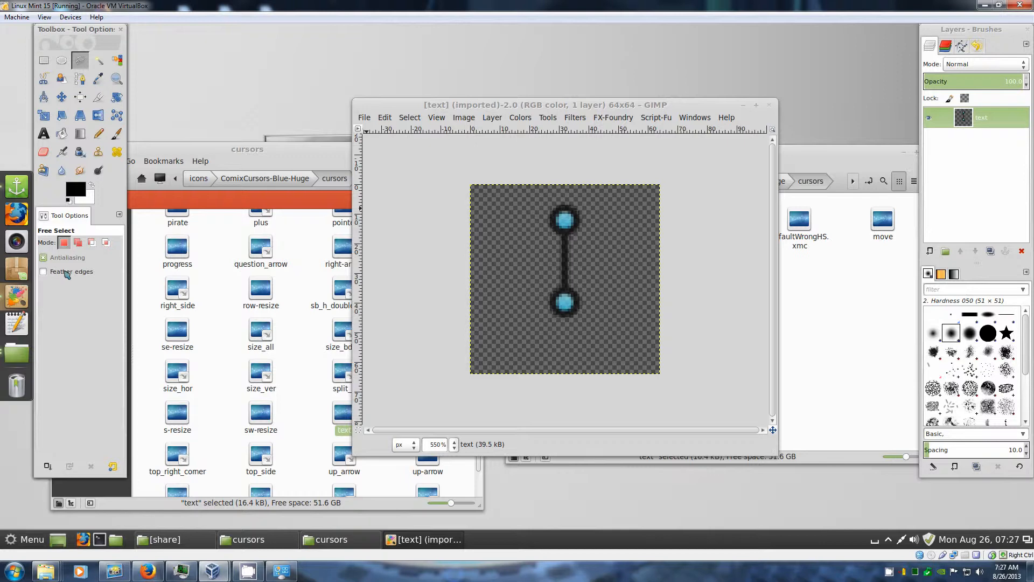
click(568, 204)
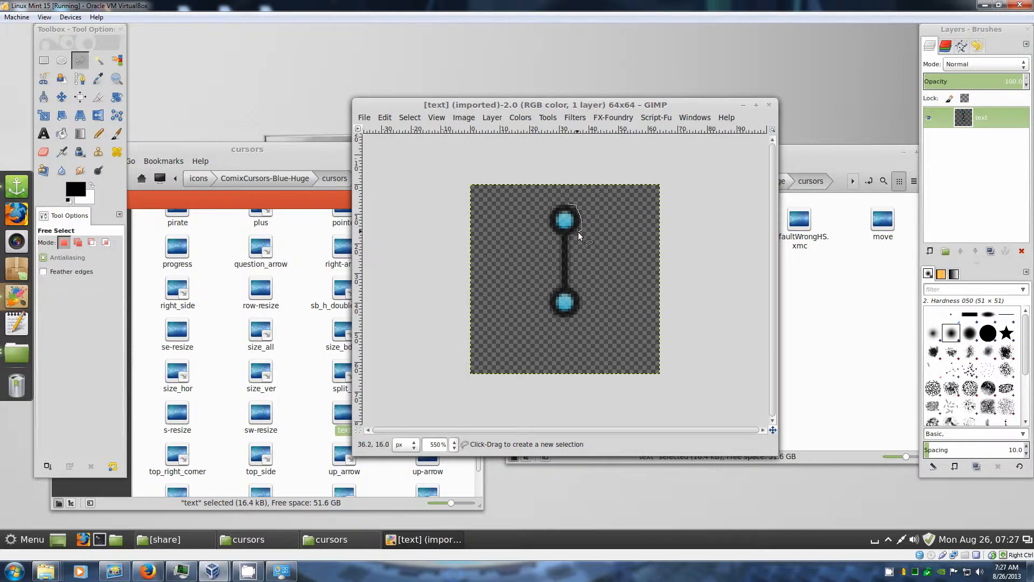
drag(579, 233, 572, 238)
drag(575, 289, 579, 294)
drag(548, 297, 555, 288)
mouse_move(557, 233)
mouse_down()
mouse_move(551, 205)
mouse_move(569, 201)
mouse_up()
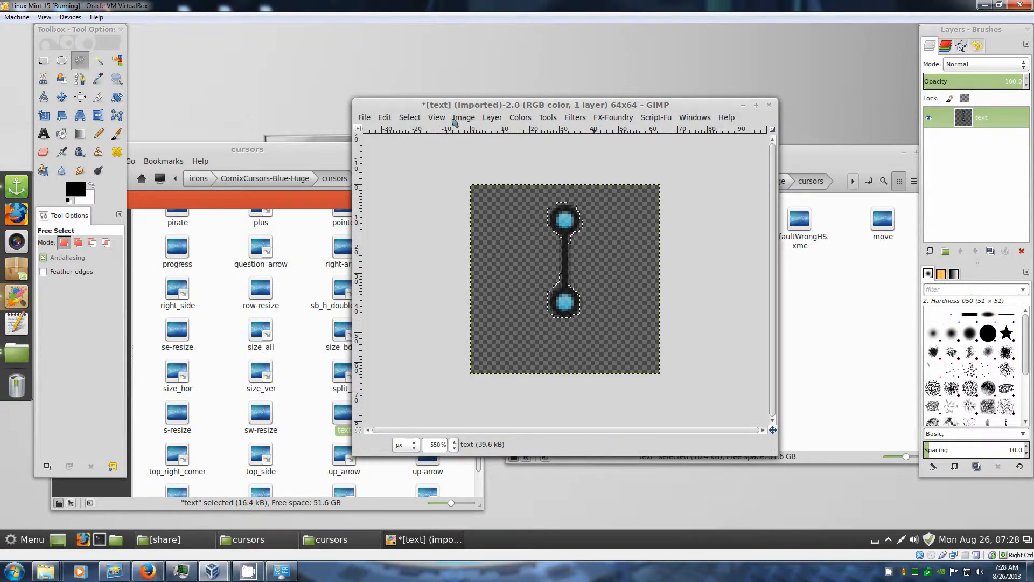
click(416, 119)
click(418, 154)
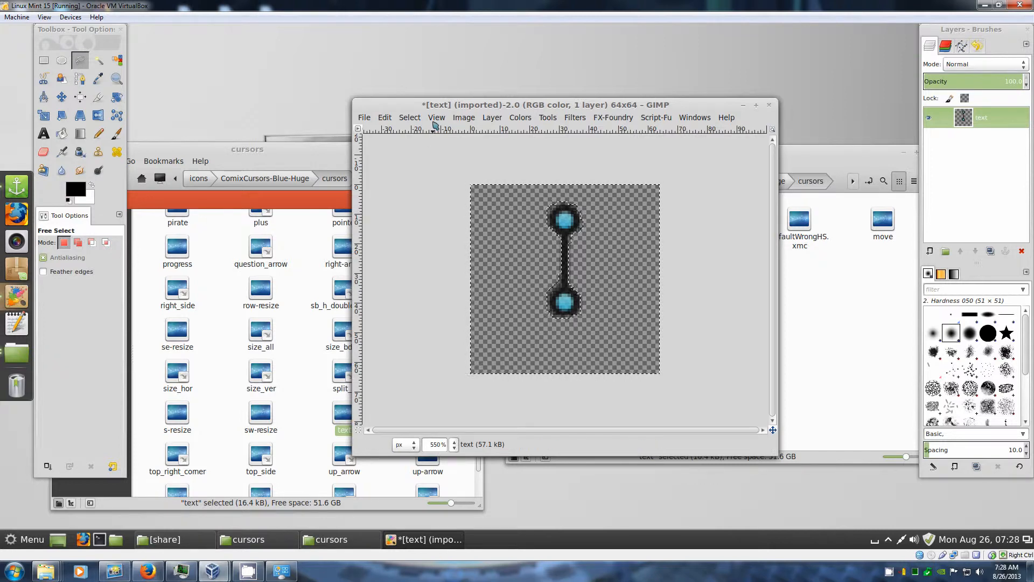
- Save the image as text.xcf in the Pictures cursors folder and move the image window clear of that folder's files
click(365, 118)
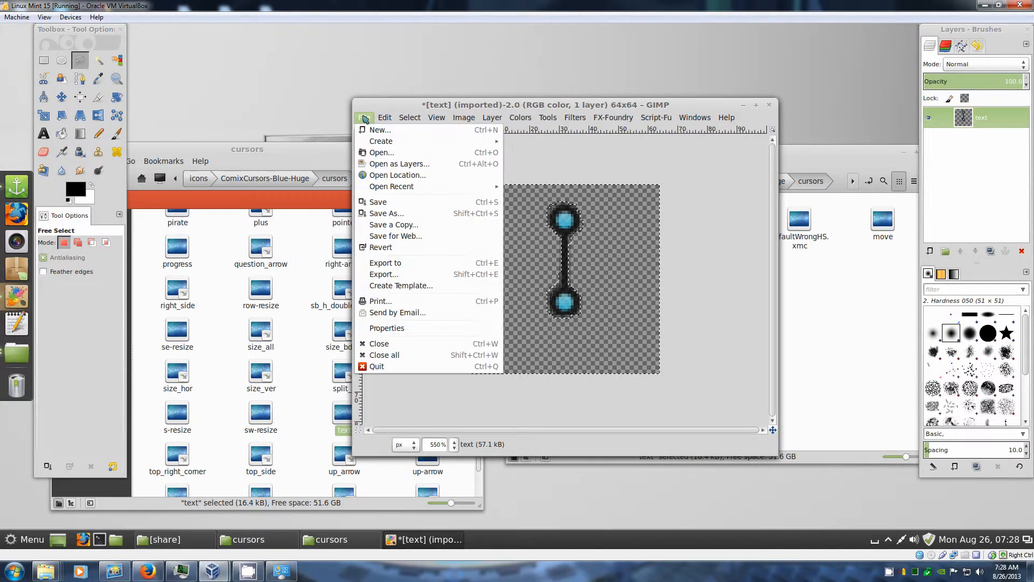
click(389, 203)
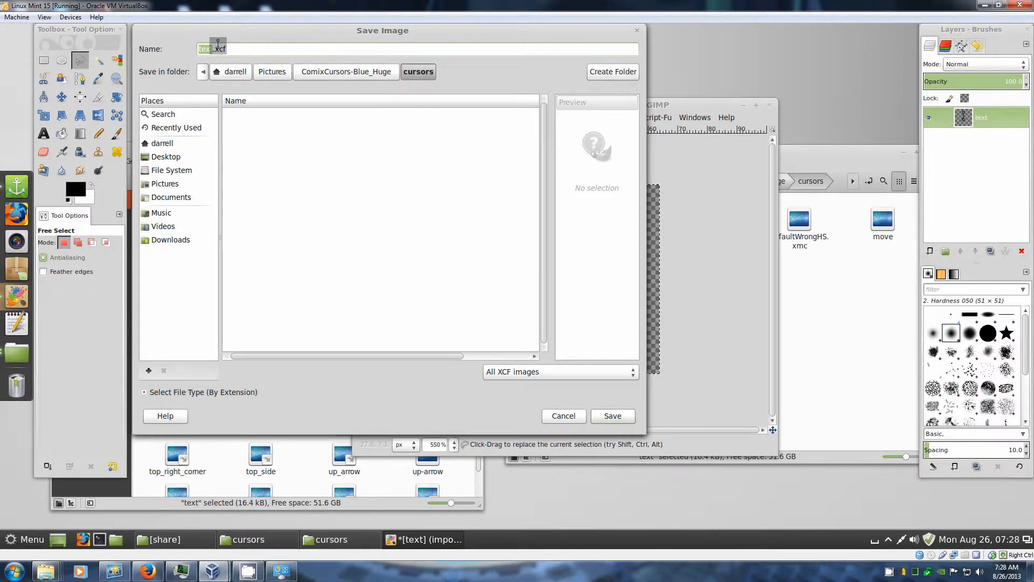
click(603, 414)
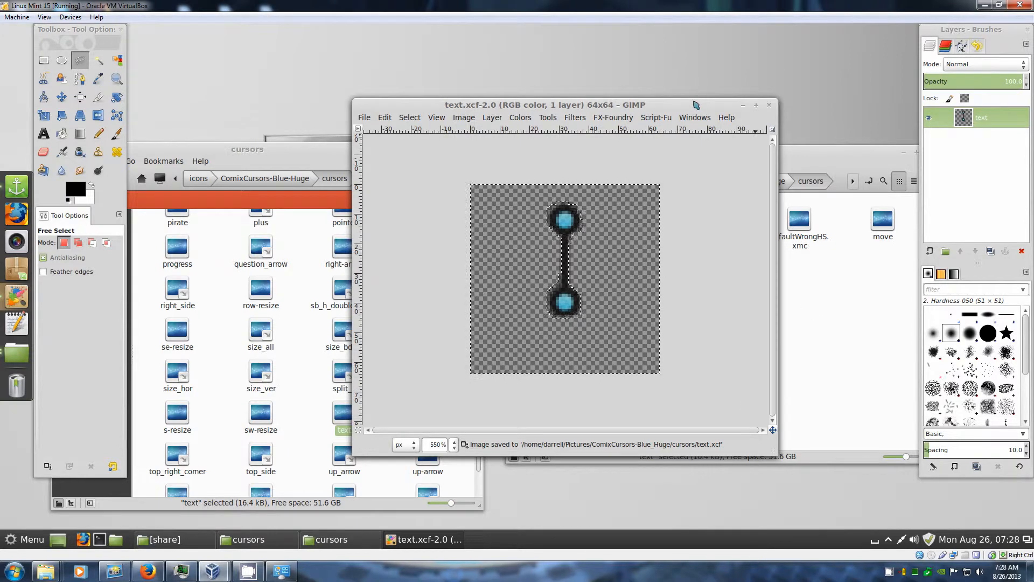
drag(682, 108, 526, 98)
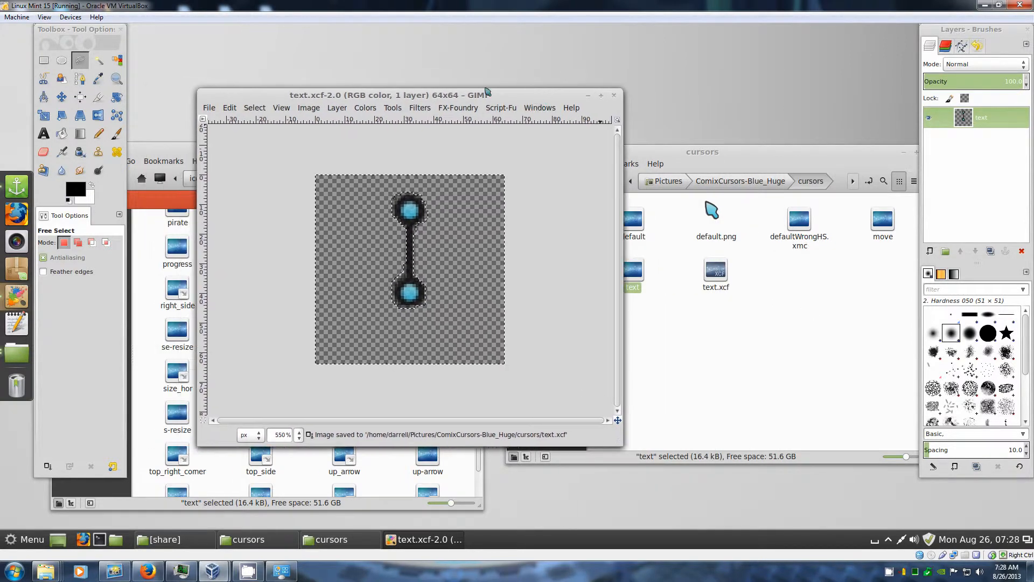
click(209, 108)
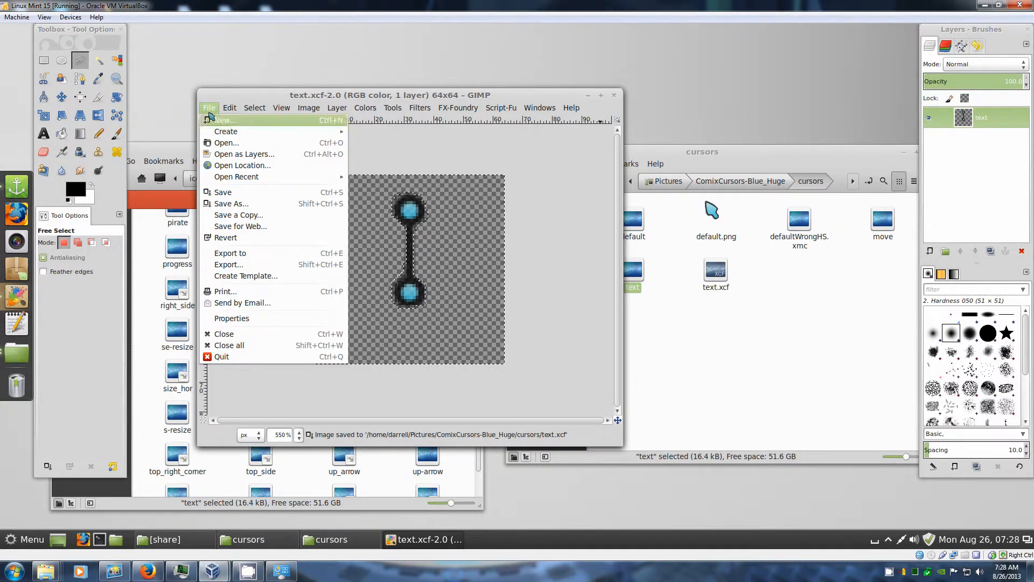
mouse_move(539, 107)
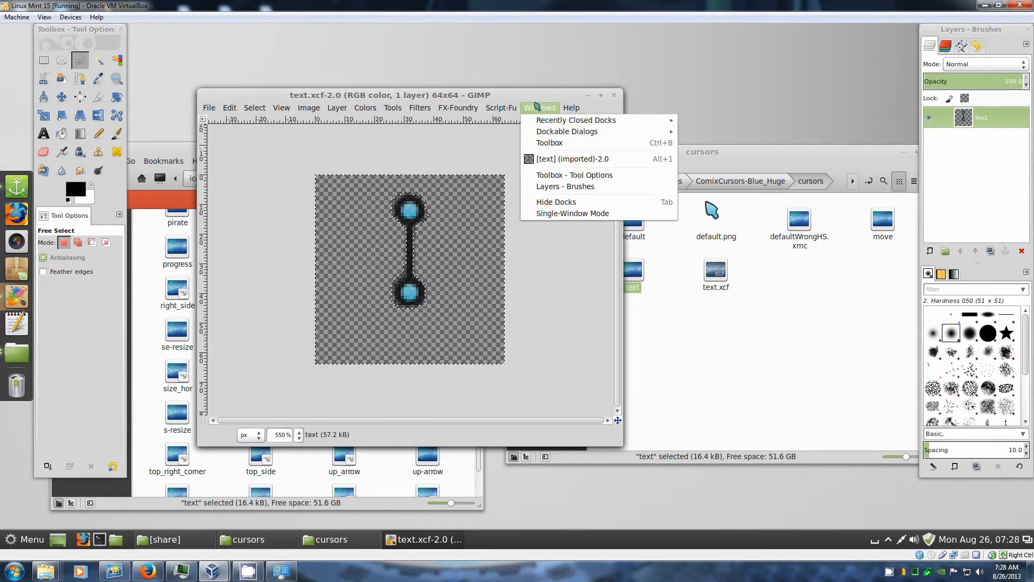
click(525, 91)
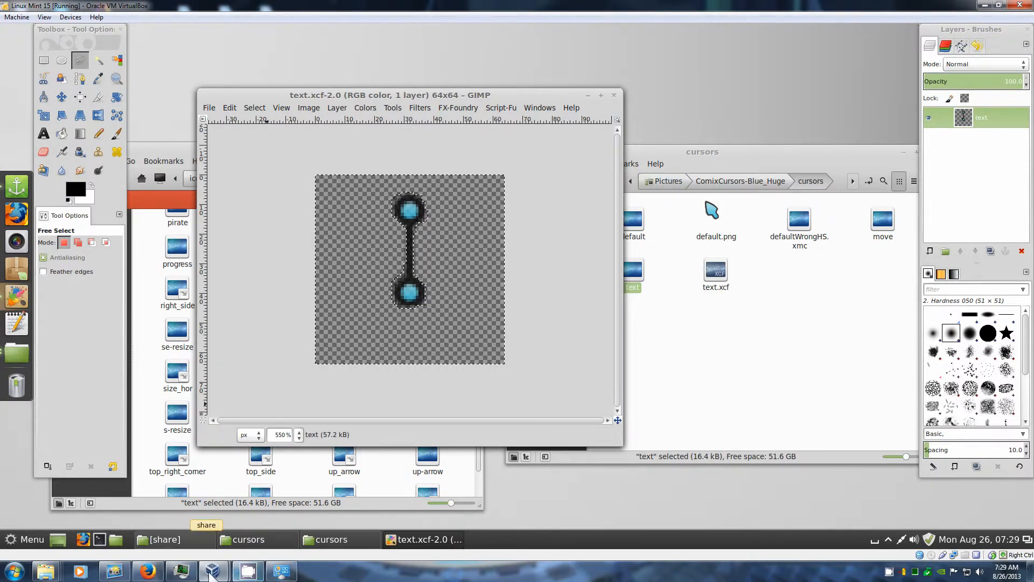
mouse_move(133, 572)
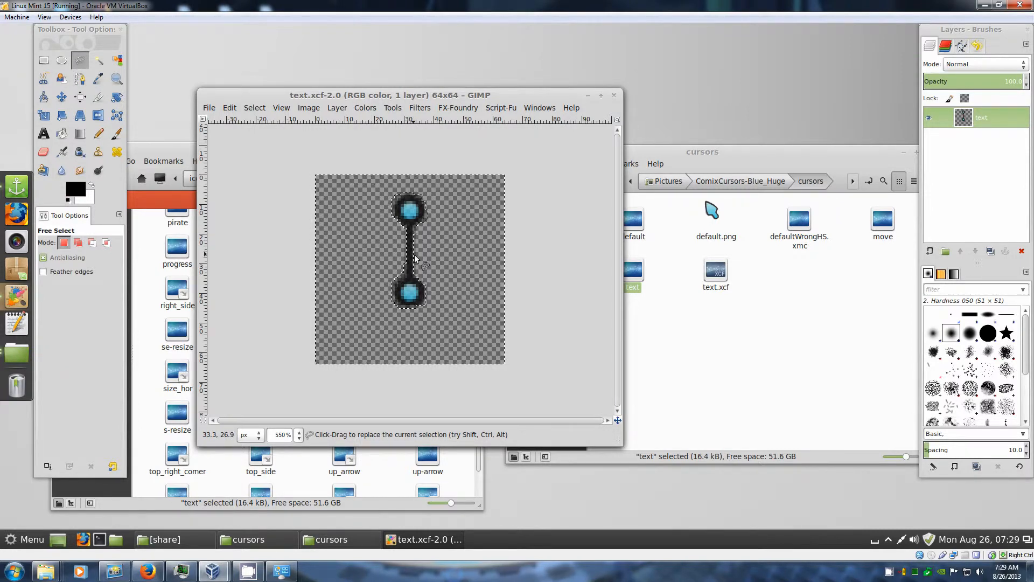
- Start exporting the text cursor as text.xmc in the Pictures cursors folder, using the X11 Mouse Cursor file type
scroll(414, 256, up, 2)
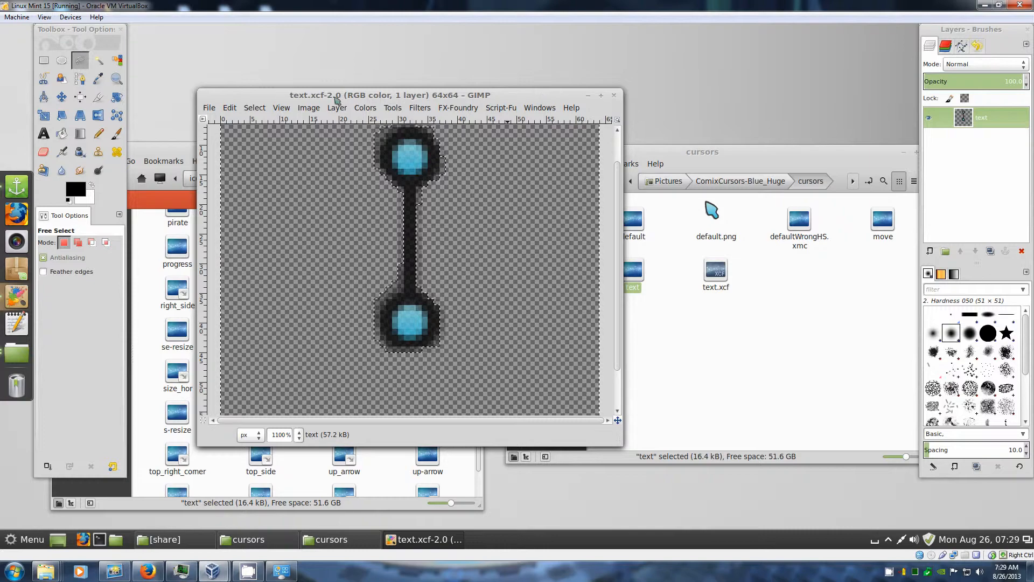
click(209, 110)
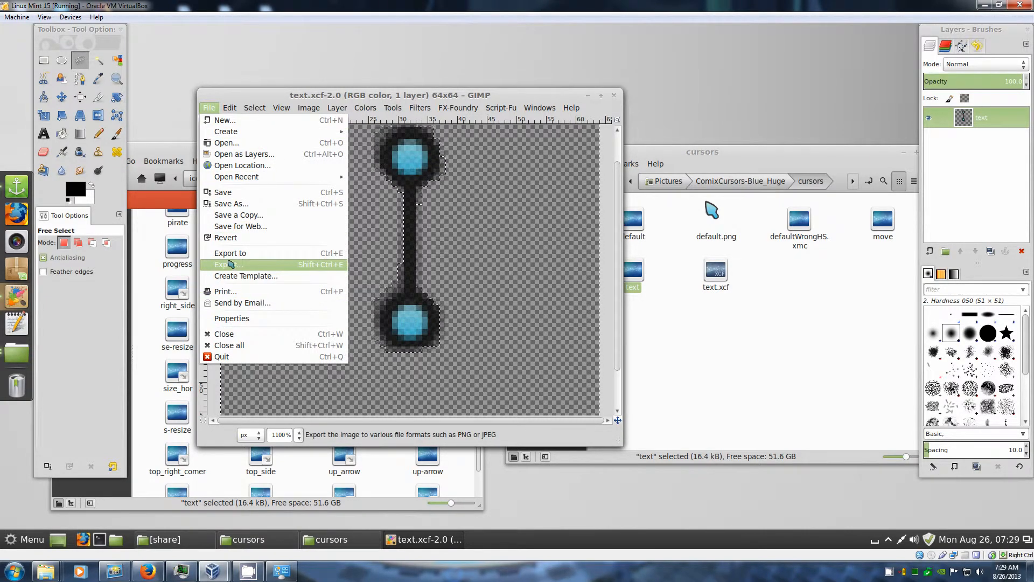
click(228, 265)
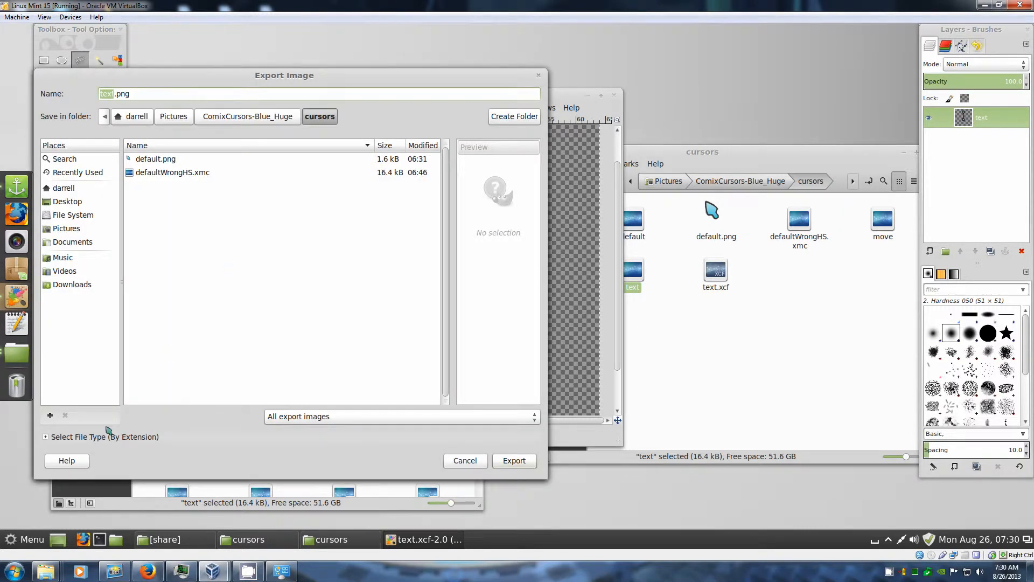
click(62, 437)
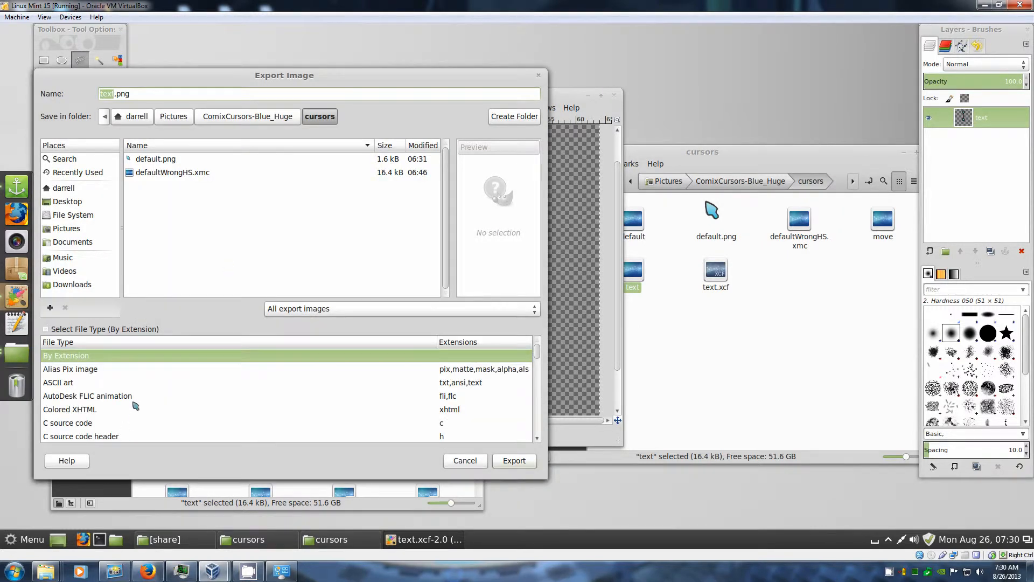
scroll(134, 403, down, 6)
scroll(135, 403, down, 5)
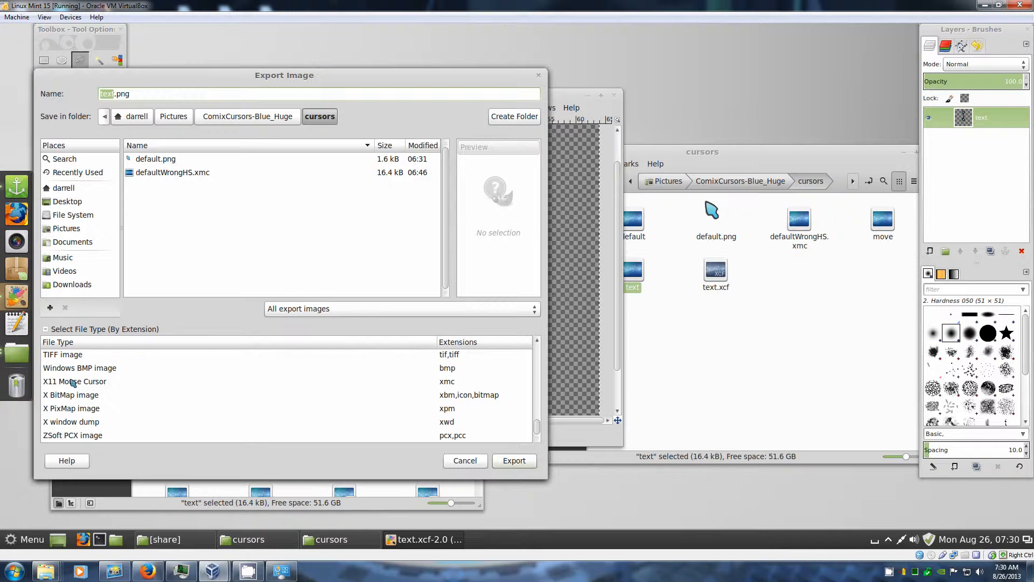
click(72, 383)
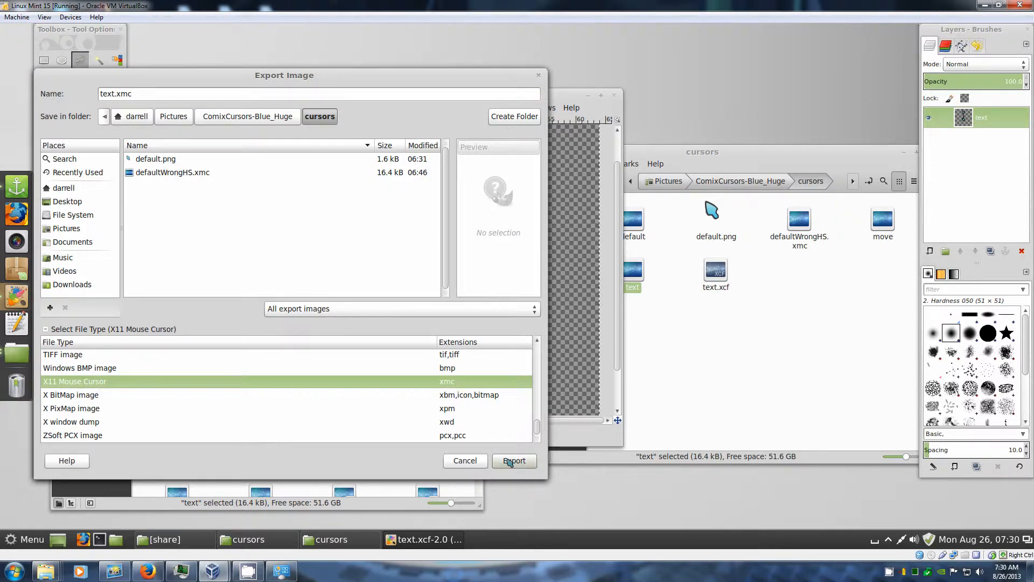
click(510, 462)
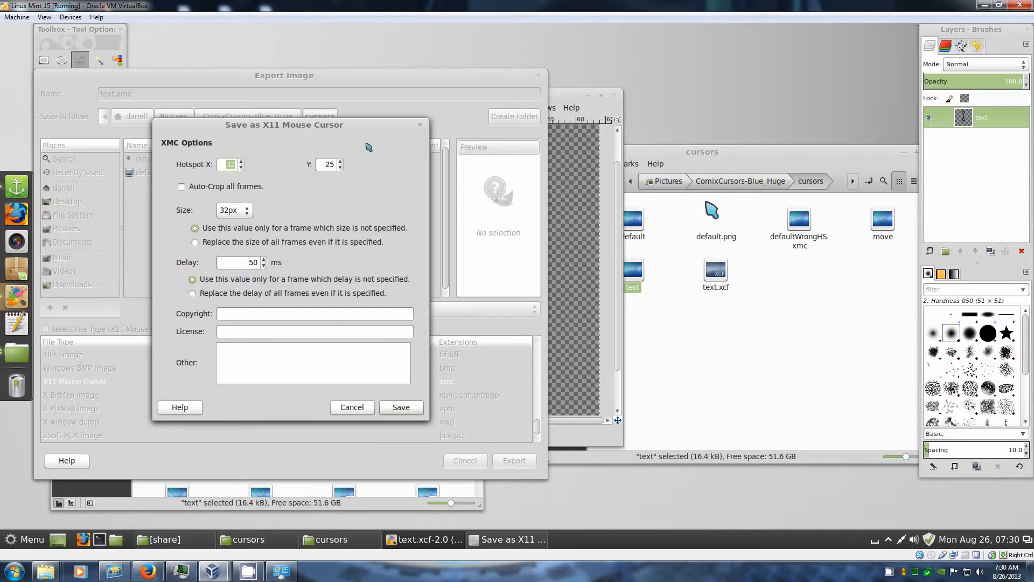
- Set the cursor size to 64px, replace the size and delay of all frames even if specified, and save the export
drag(368, 125, 865, 222)
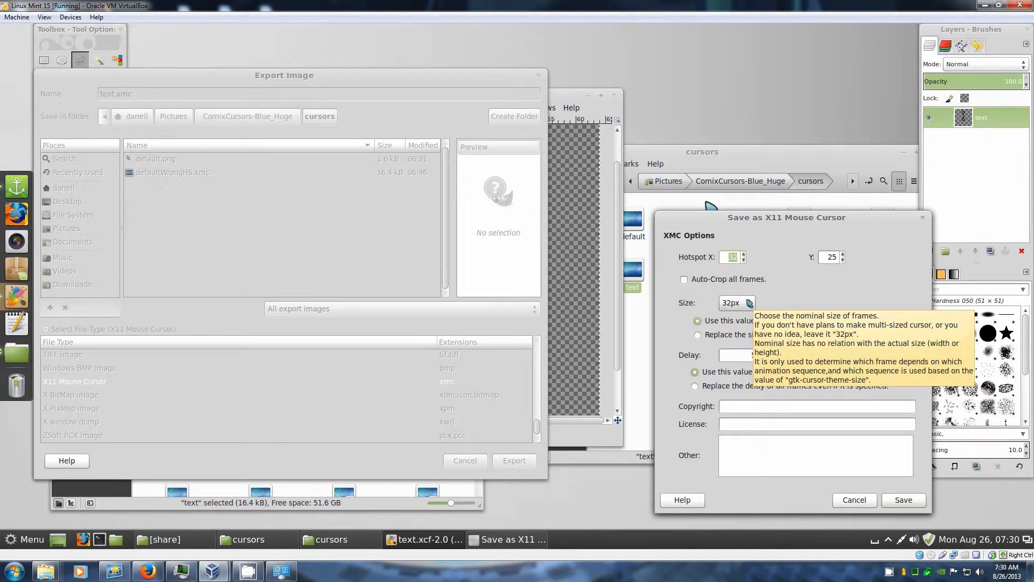
click(749, 303)
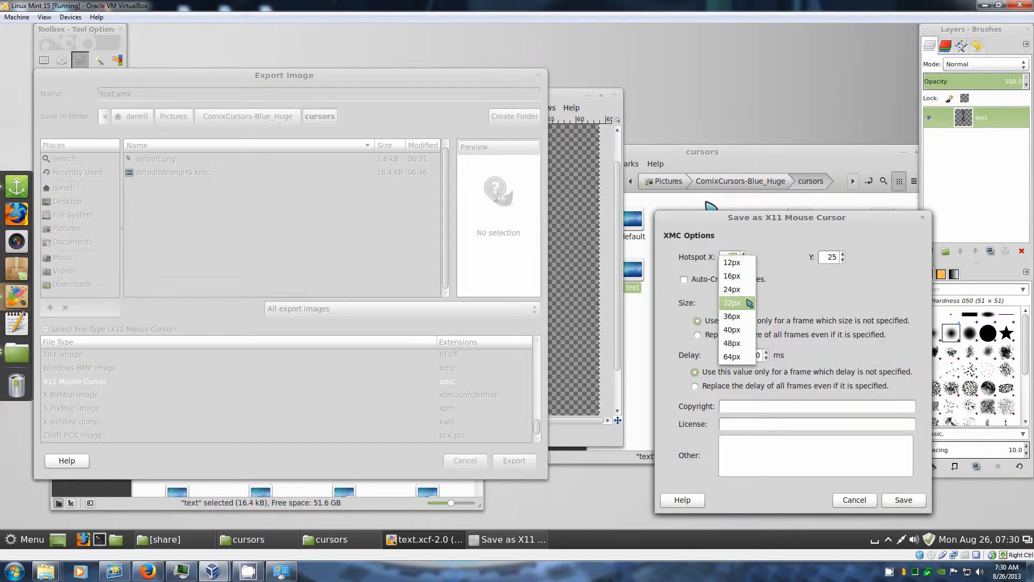
click(735, 354)
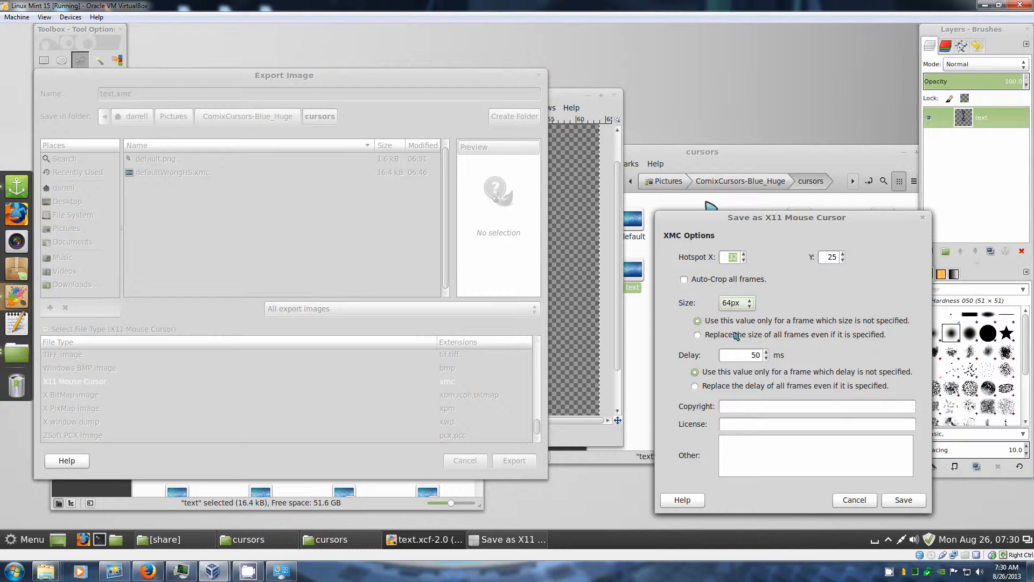
click(697, 336)
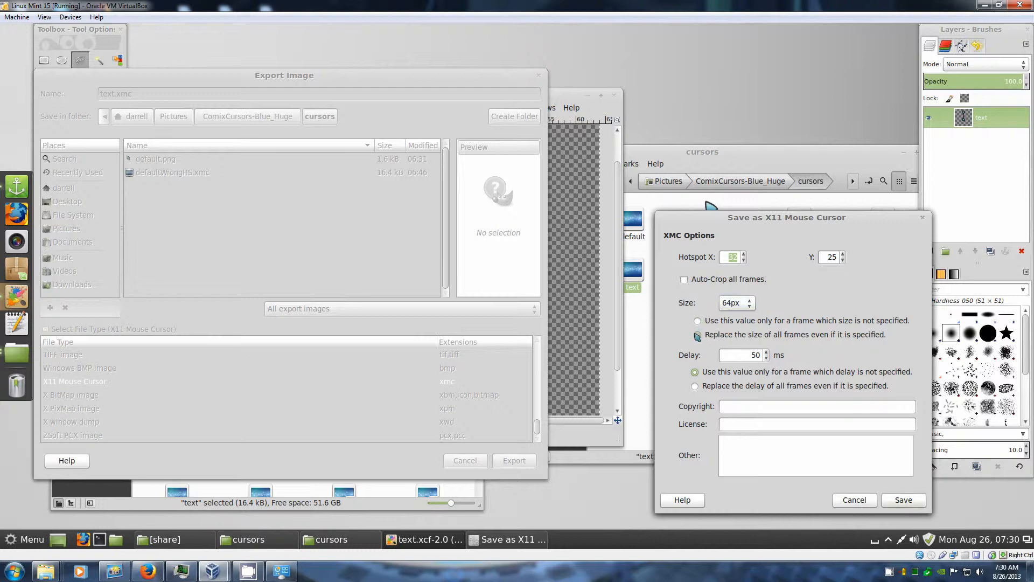
click(695, 387)
click(903, 500)
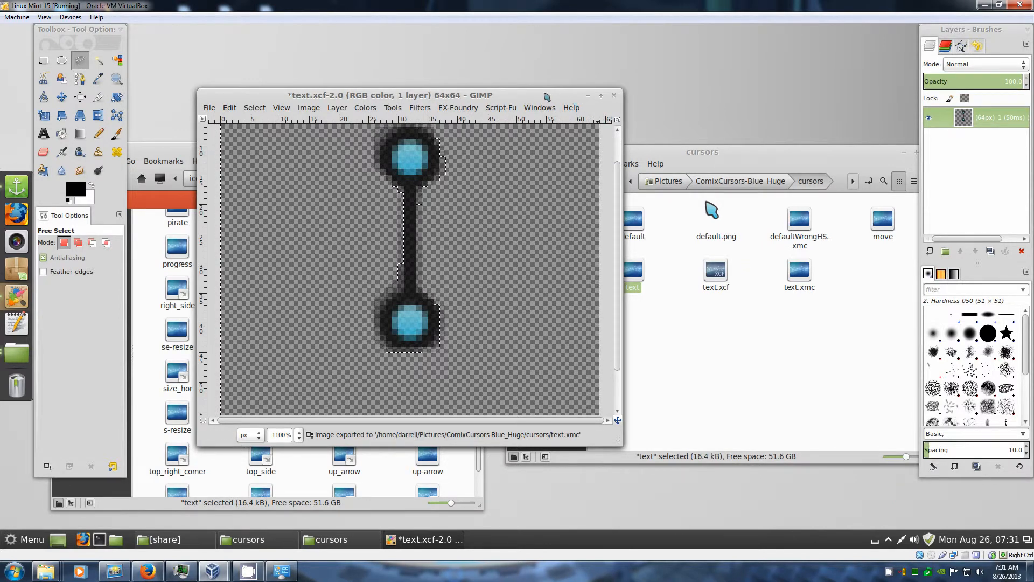
- Minimize GIMP and rename the text file in the Pictures cursors folder to text-original
drag(540, 100, 485, 100)
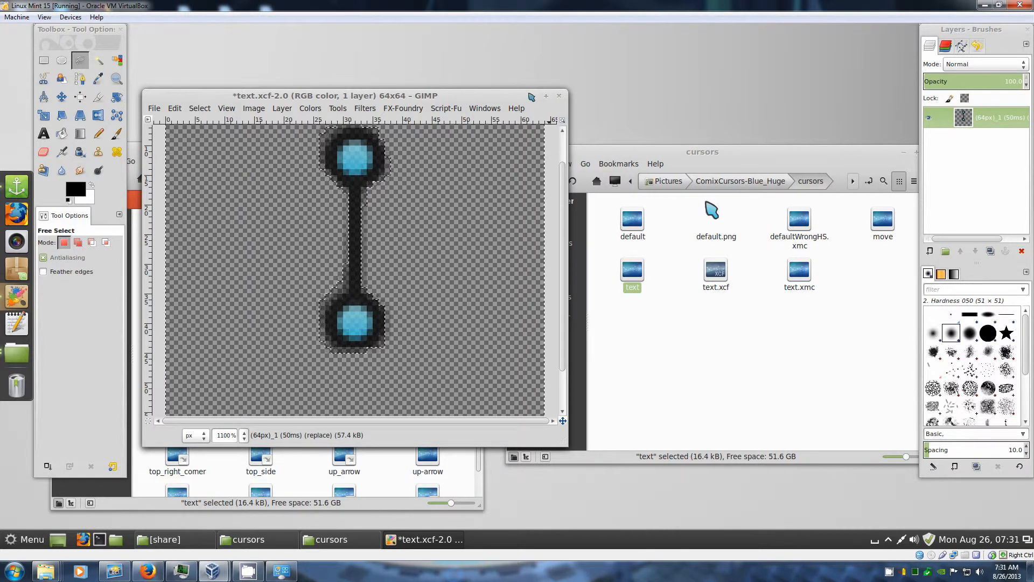
click(530, 95)
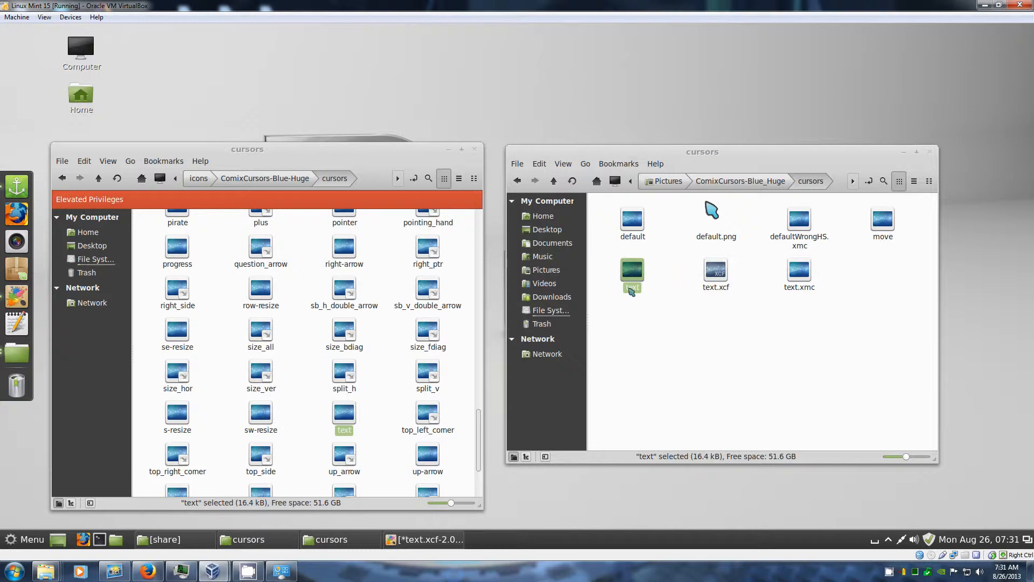
click(633, 291)
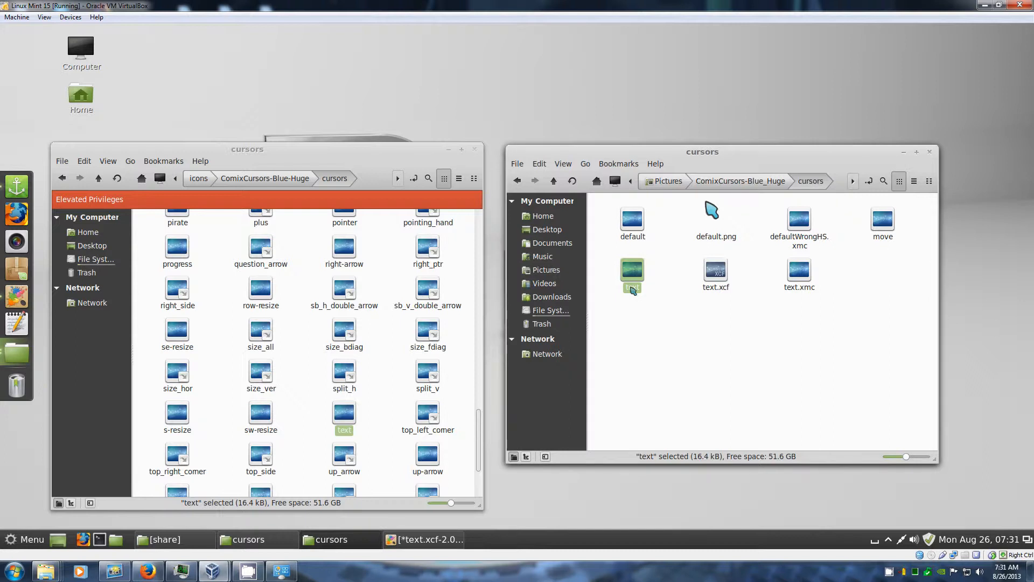
right_click(634, 290)
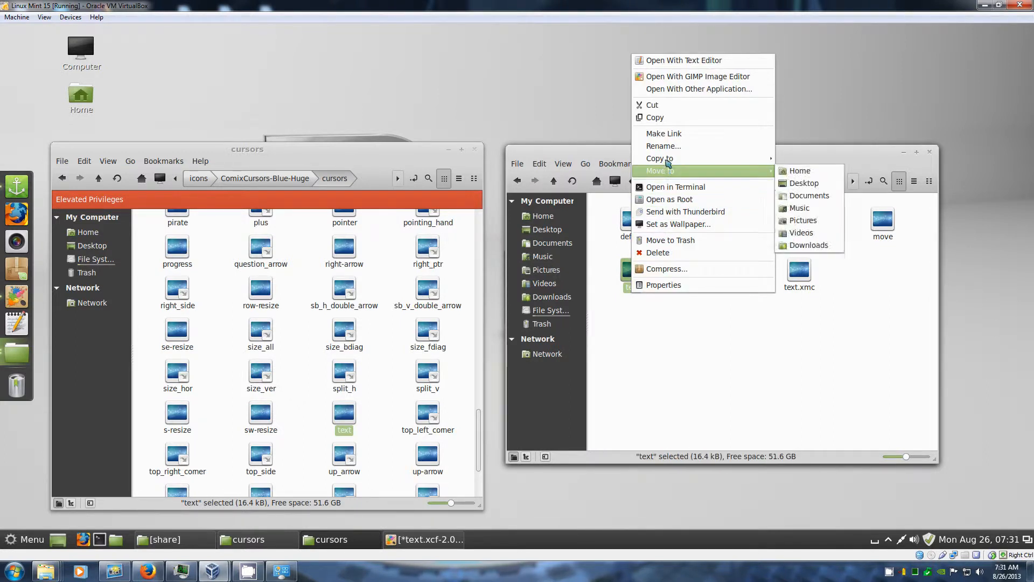
click(663, 146)
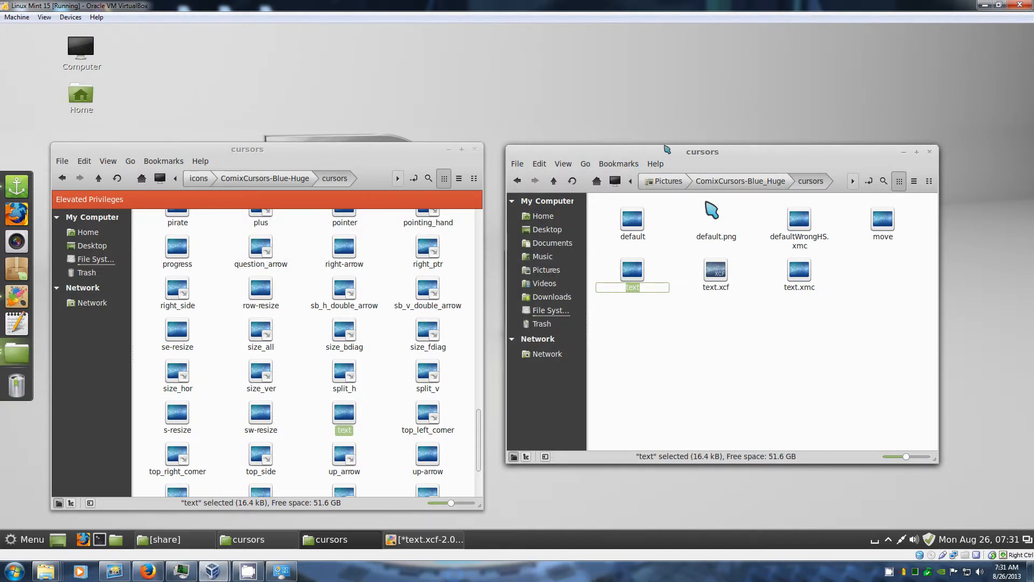
key(End)
text(-original)
key(Return)
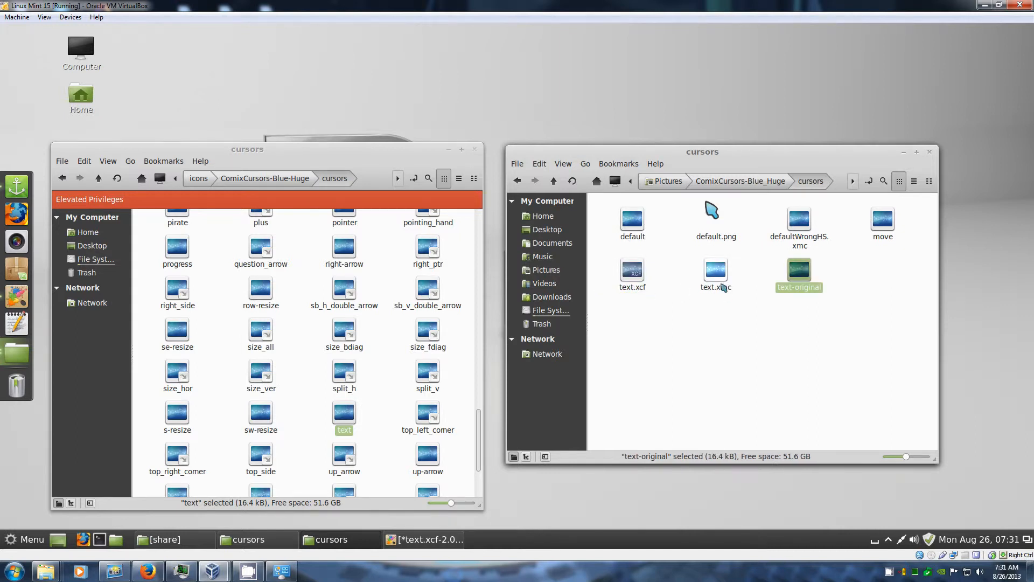
- Rename text.xmc in the Pictures cursors folder to text, removing its extension
click(717, 282)
right_click(718, 285)
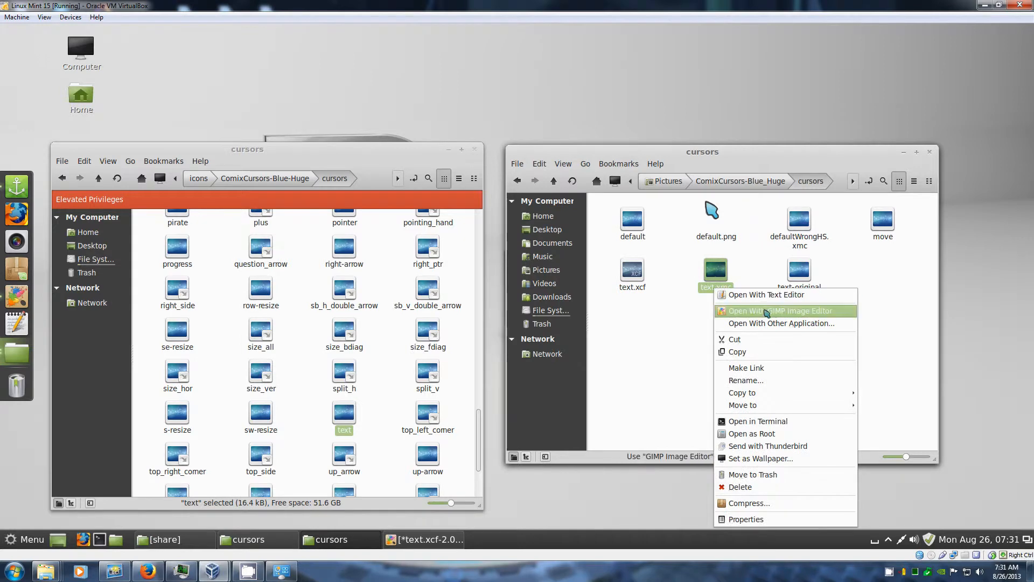
click(755, 380)
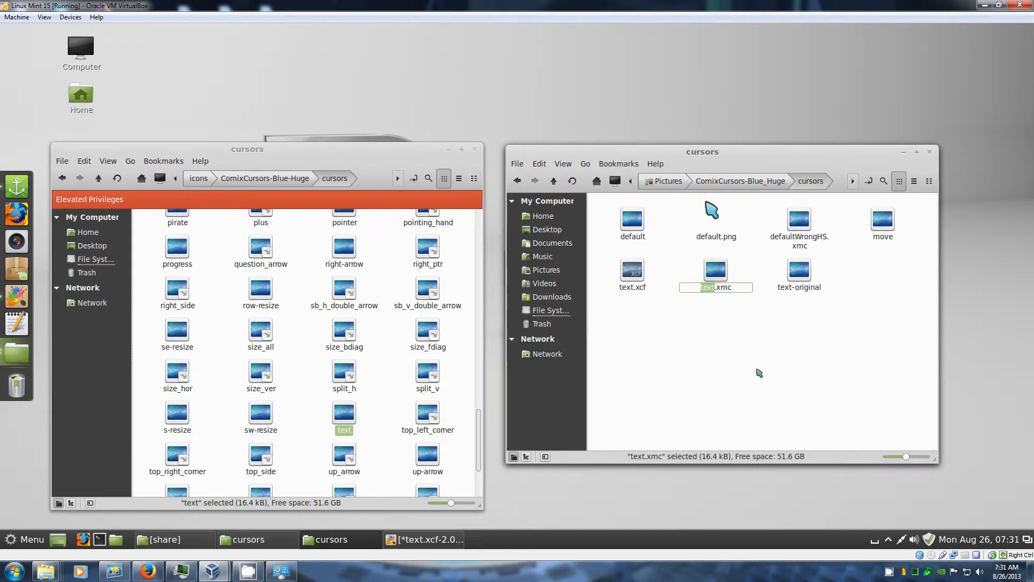
click(730, 287)
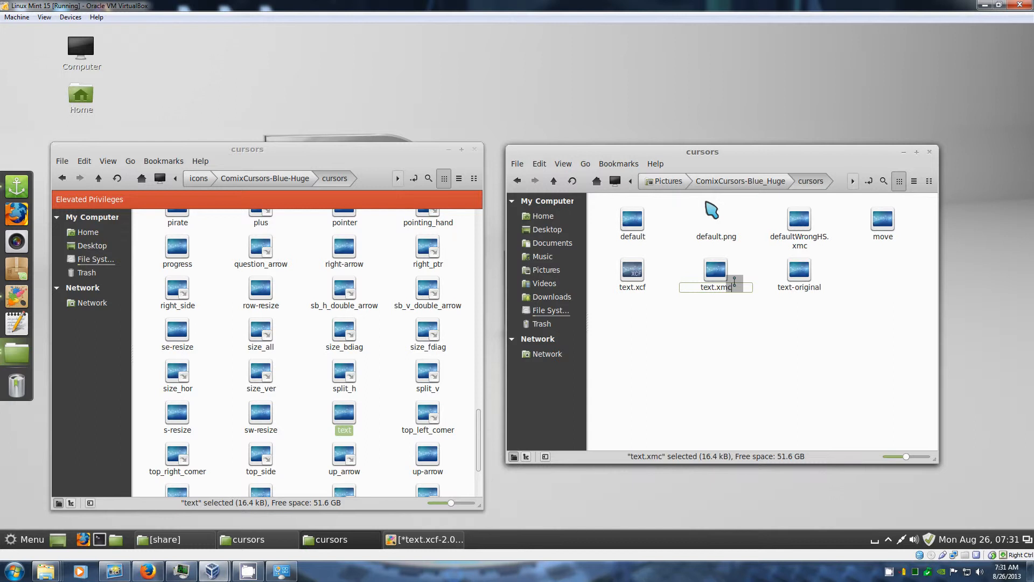
key(BackSpace)
key(BackSpace)
key(BackSpace)
key(BackSpace)
key(Return)
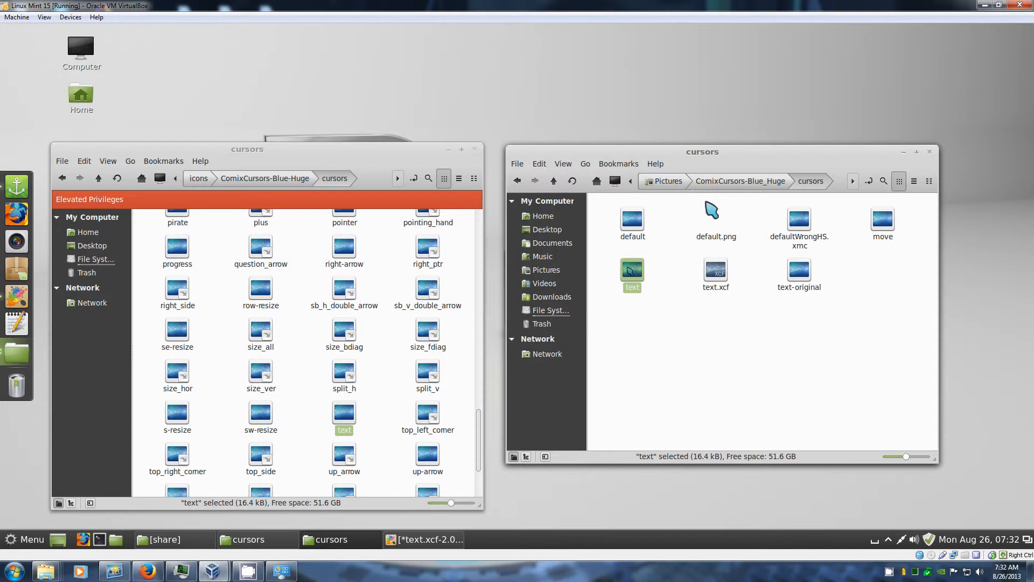
- Copy the new text file from the Pictures cursors folder into the elevated theme cursors folder, replacing the existing file
drag(627, 271, 386, 381)
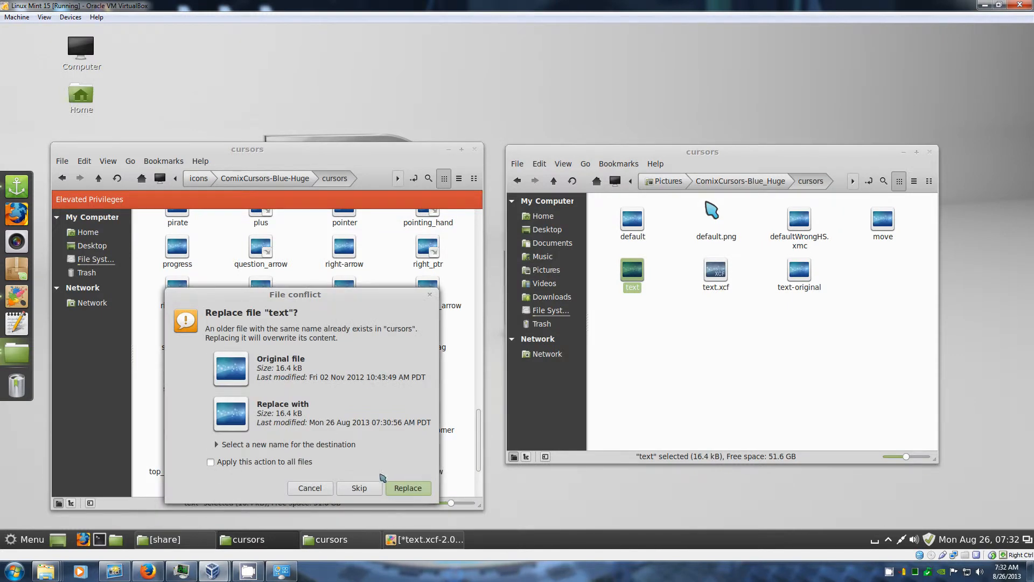
click(404, 488)
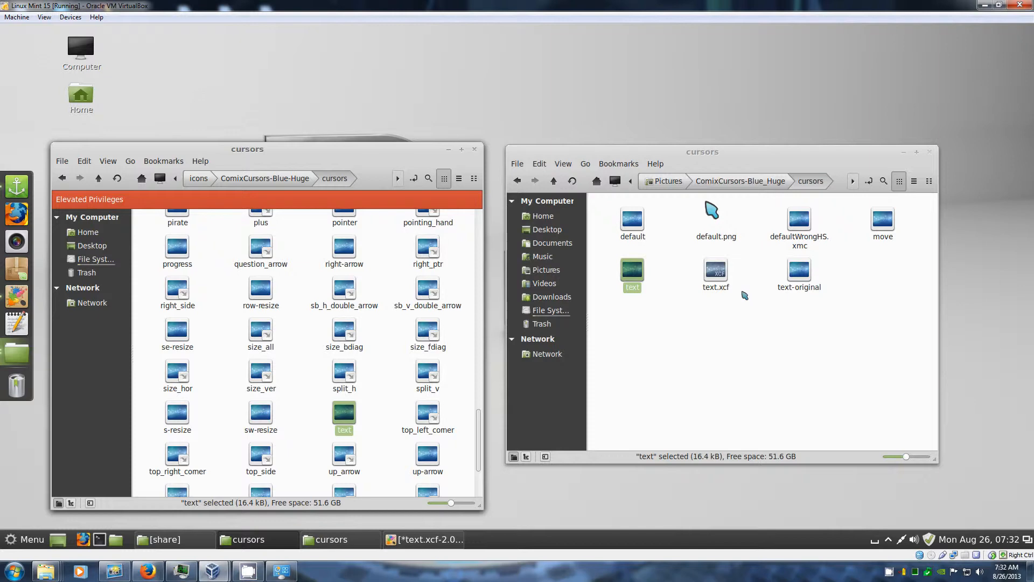
- Open the text-original file name for editing to check the text pointer over it, and leave the name edit
click(745, 295)
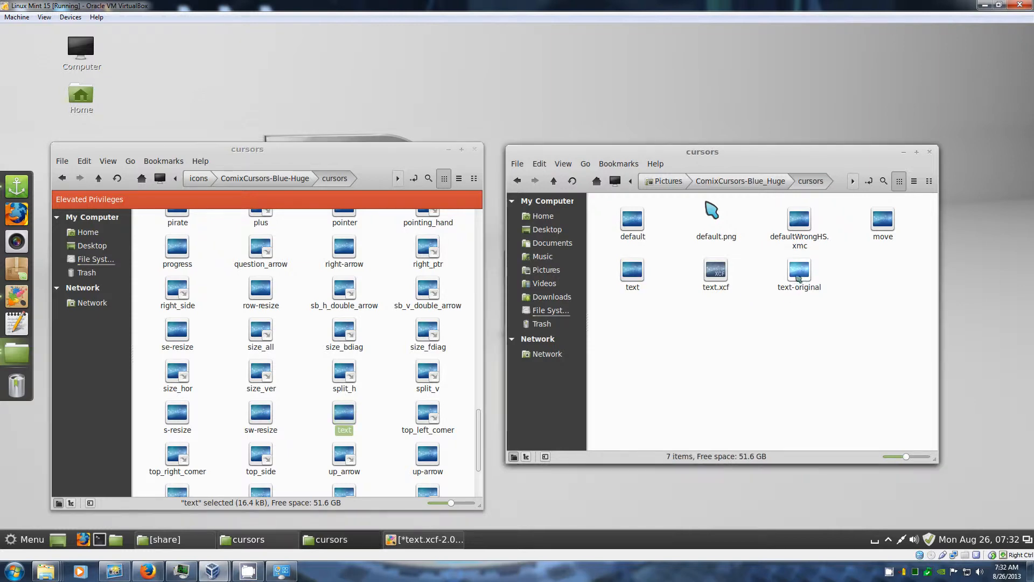
right_click(797, 283)
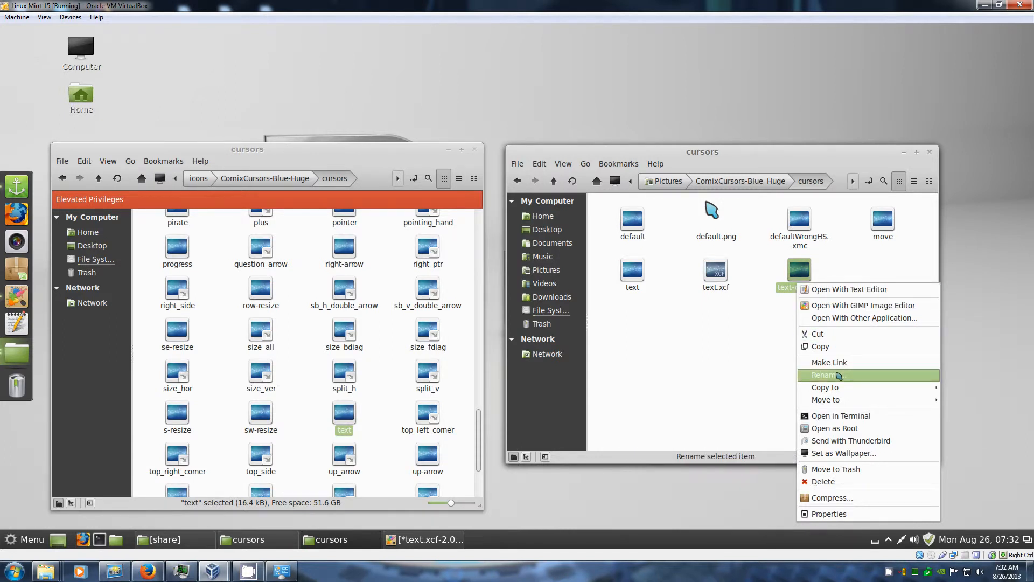
click(838, 376)
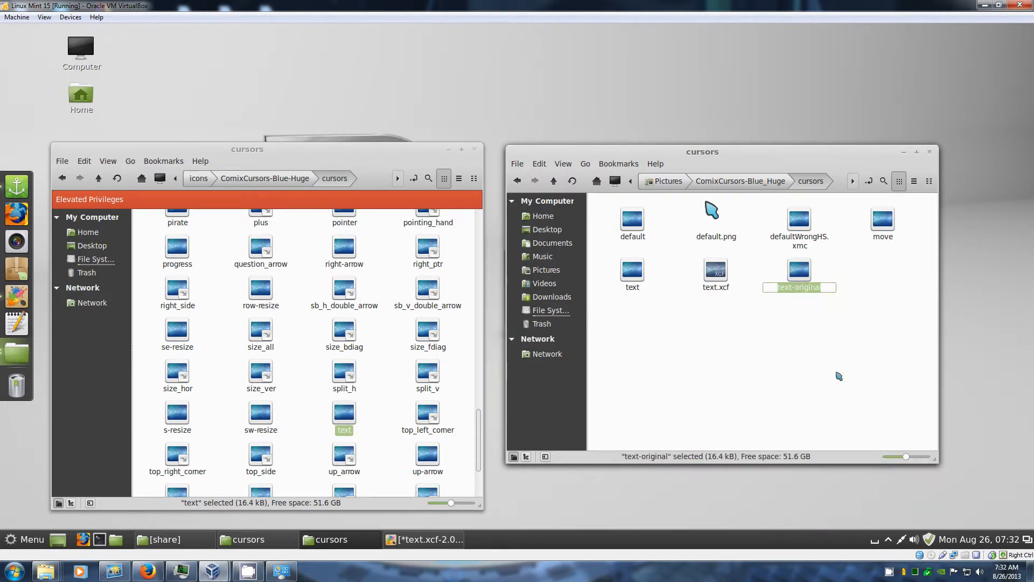
click(816, 284)
click(808, 310)
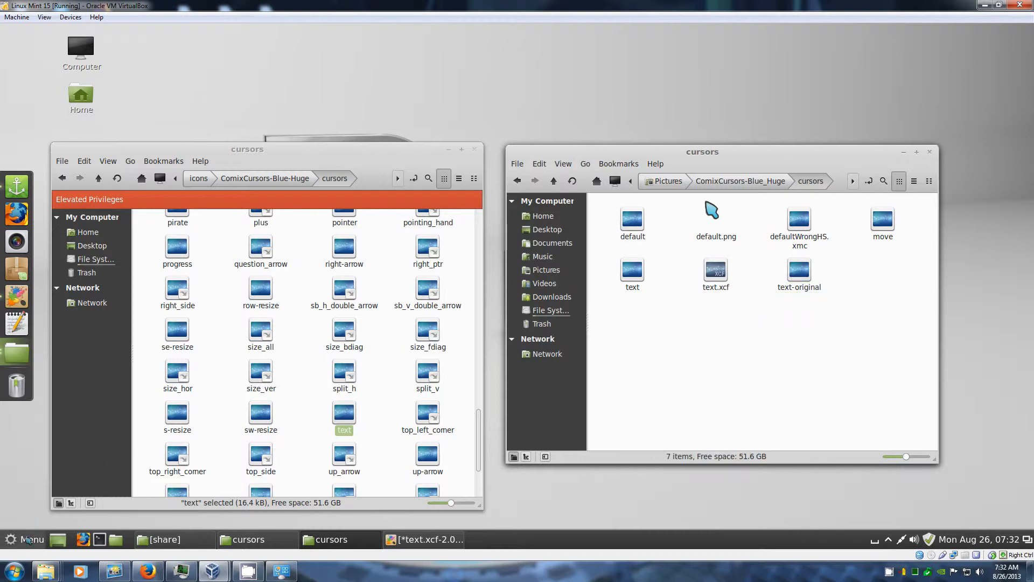
- Log out of the current Linux Mint session to reload the cursor theme
click(29, 539)
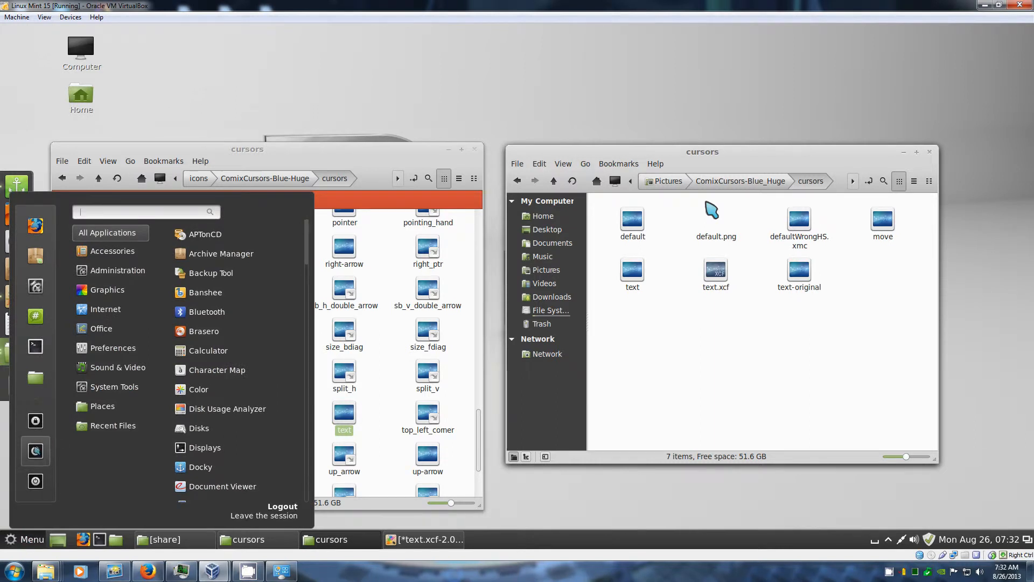
click(36, 451)
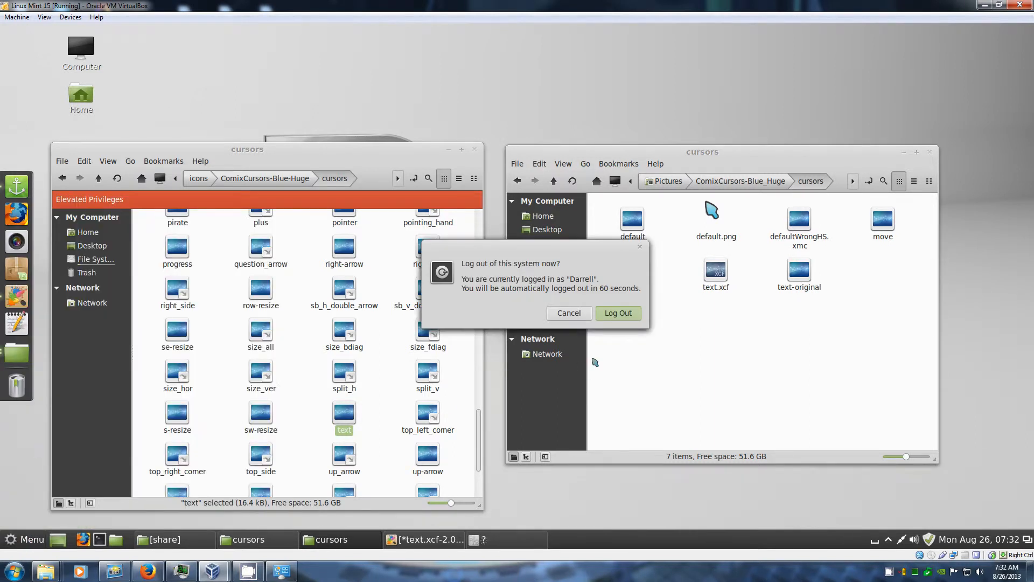
click(618, 314)
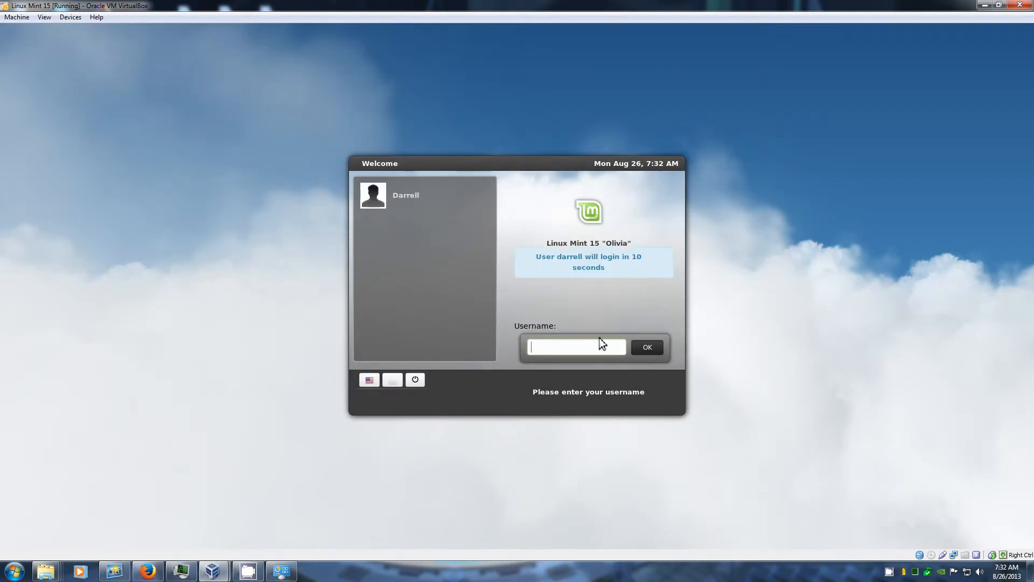
- Select the user account on the login screen and log back in with the account password
click(382, 210)
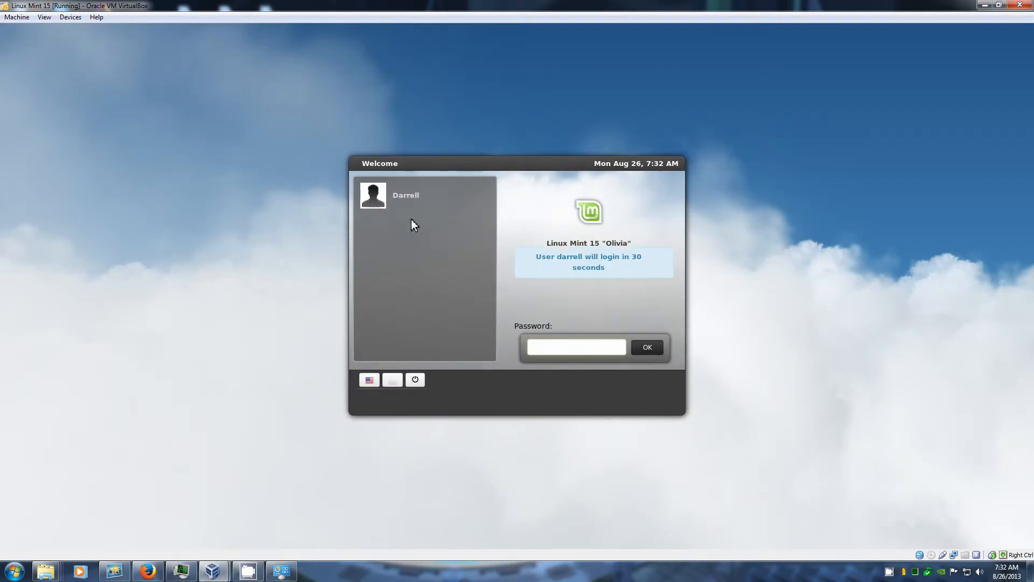
click(365, 199)
text(••••••••)
key(Return)
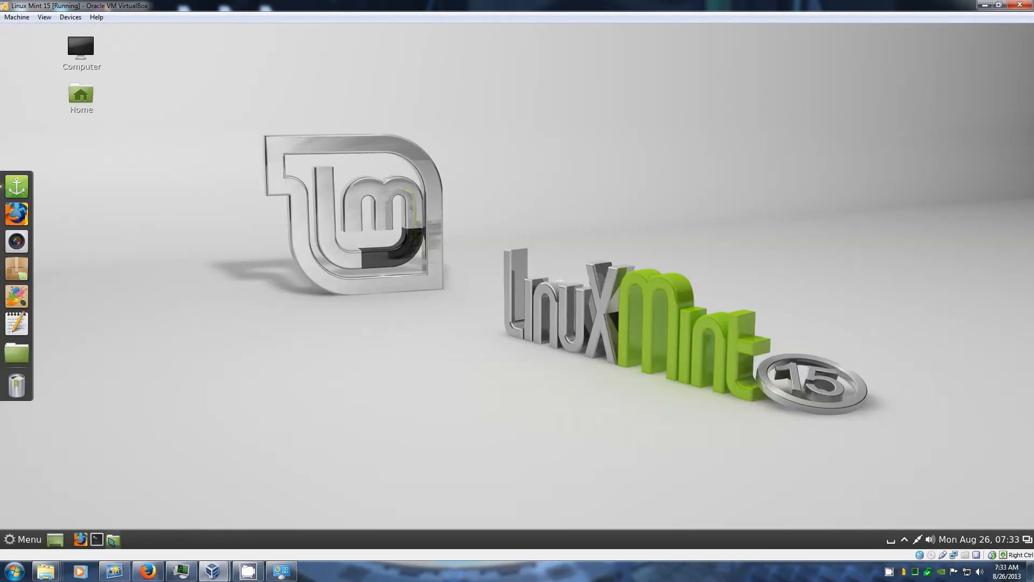
- Open the cursors folder inside Pictures/ComixCursors-Blue_Huge in the file manager, with its window moved toward the middle of the desktop
click(113, 540)
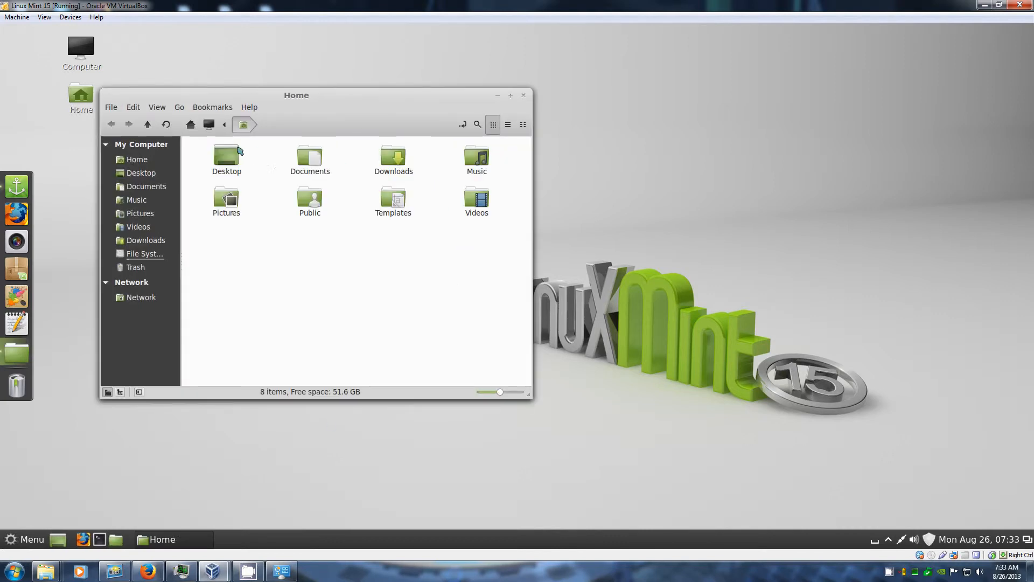
double_click(226, 200)
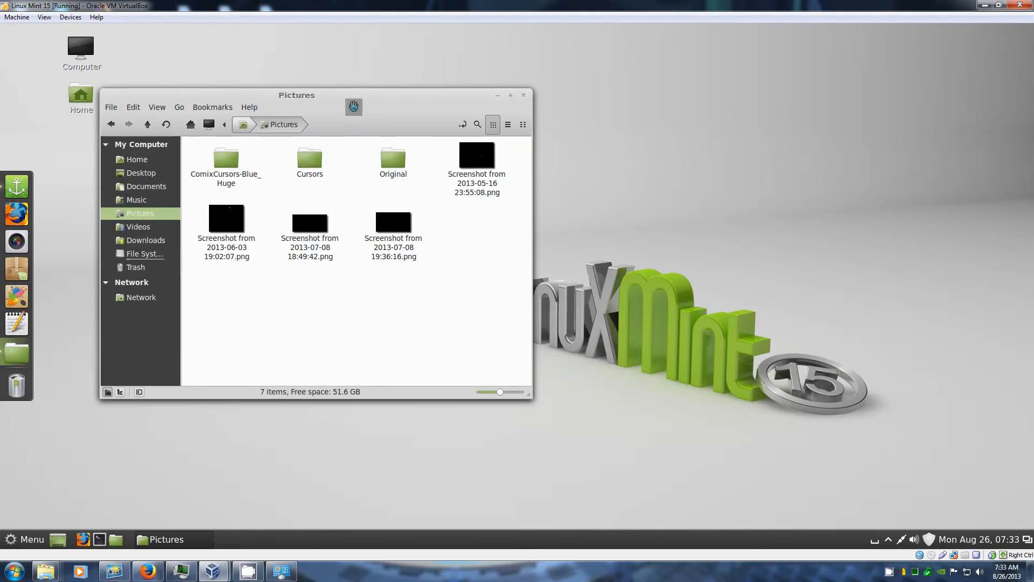
drag(354, 106, 691, 172)
double_click(649, 224)
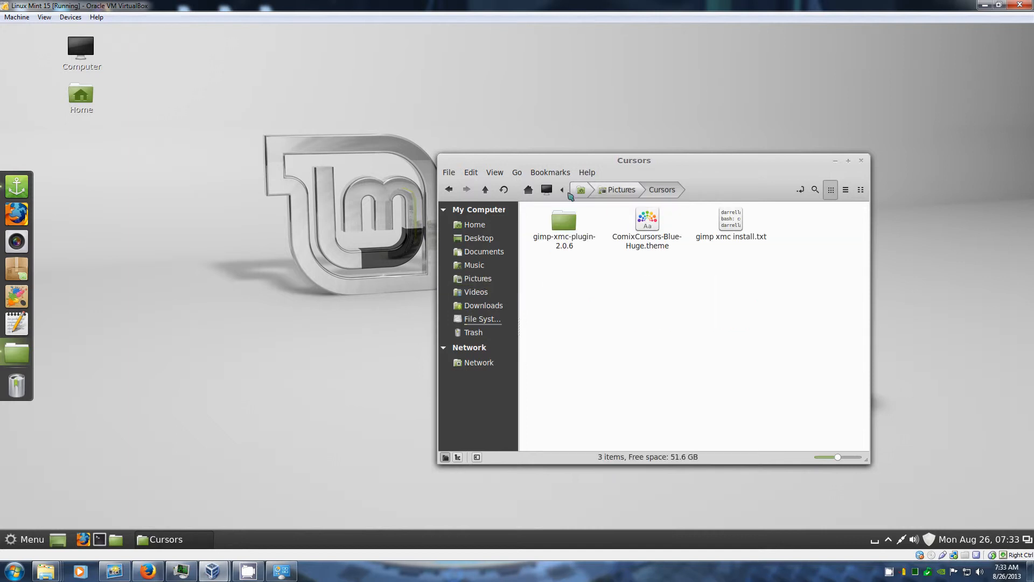
click(616, 190)
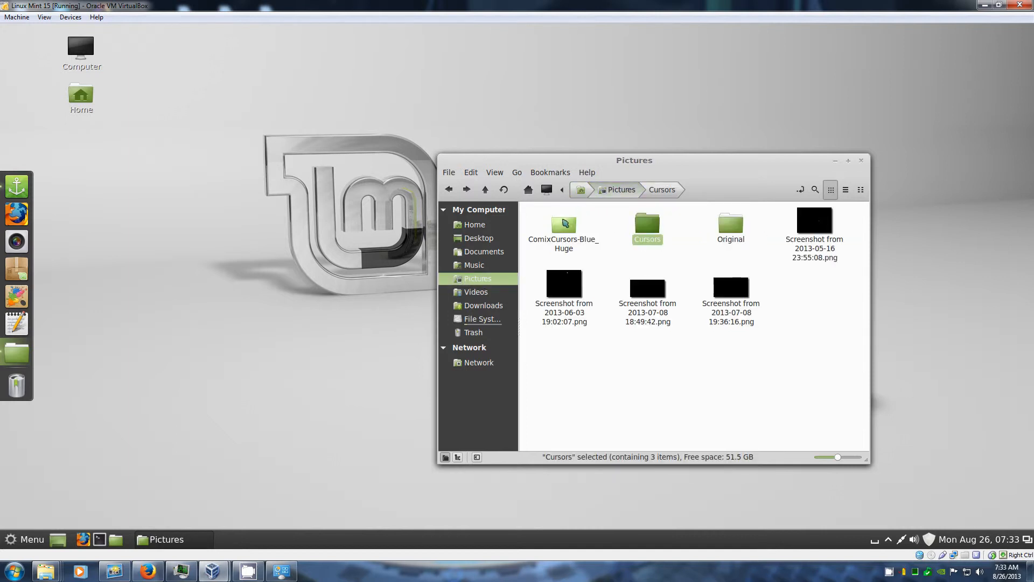
double_click(565, 226)
double_click(565, 227)
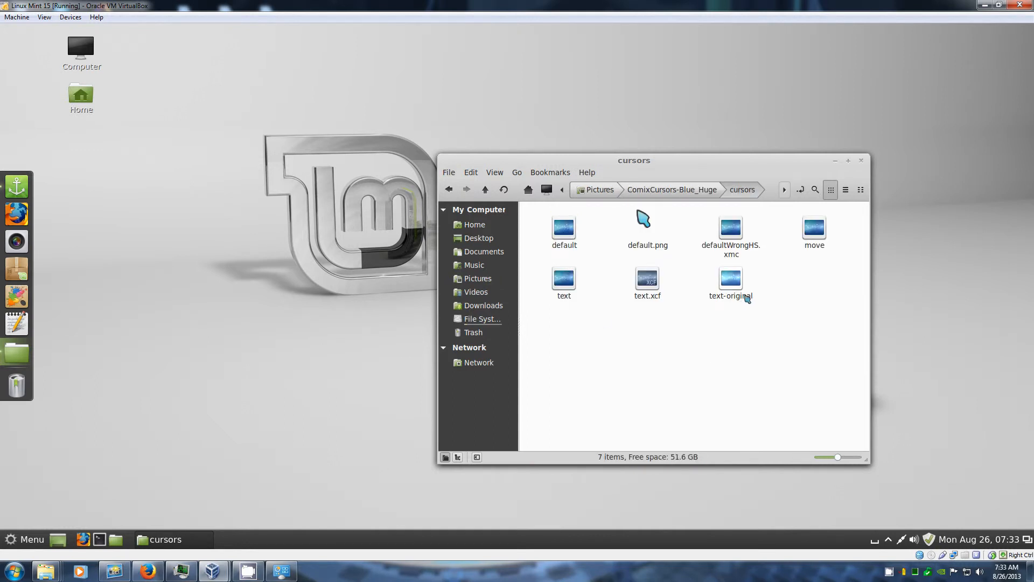
- Open the text-original file name for editing again to examine the new text pointer, and leave the name edit
click(735, 296)
right_click(729, 277)
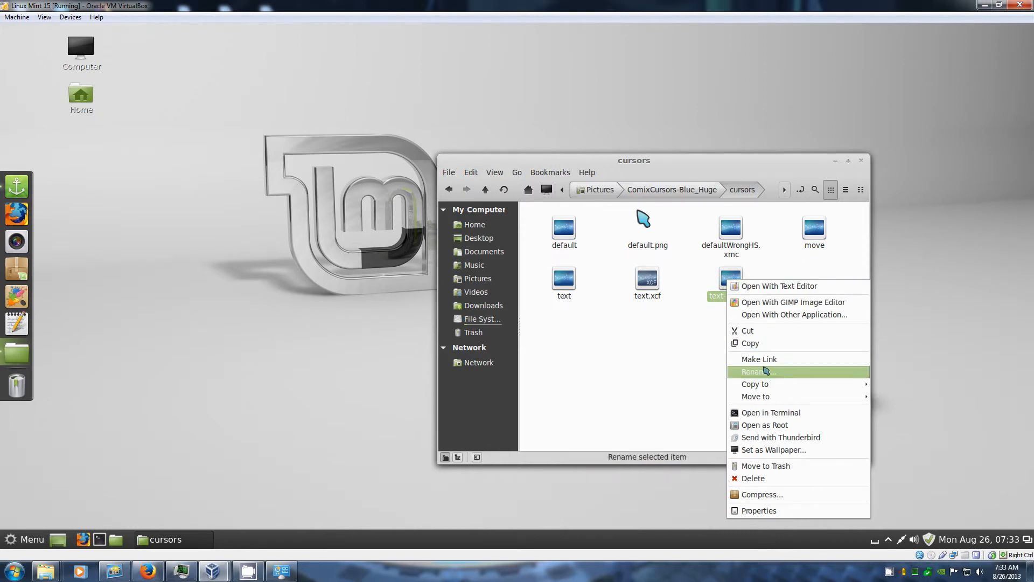
click(764, 371)
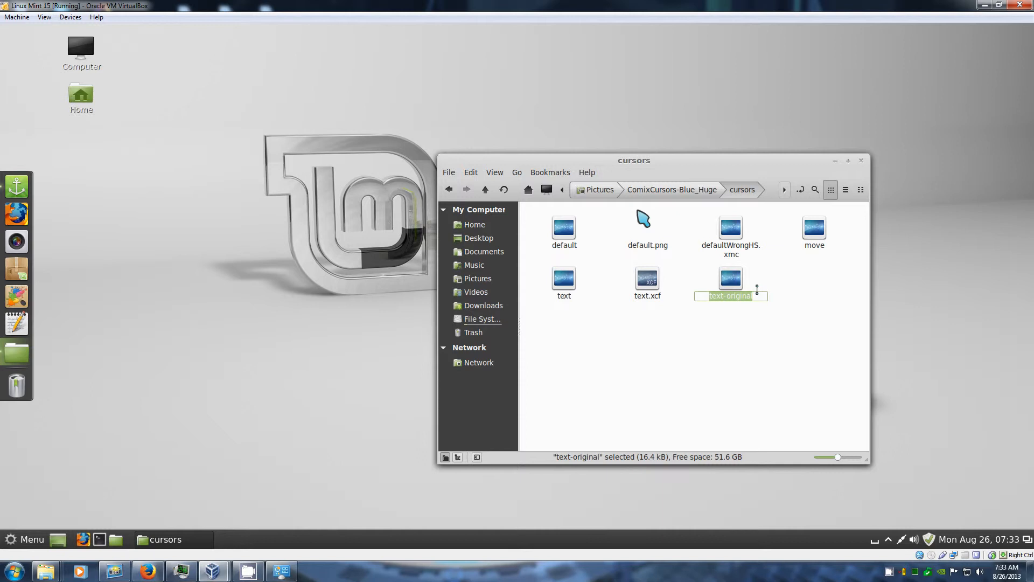
click(795, 302)
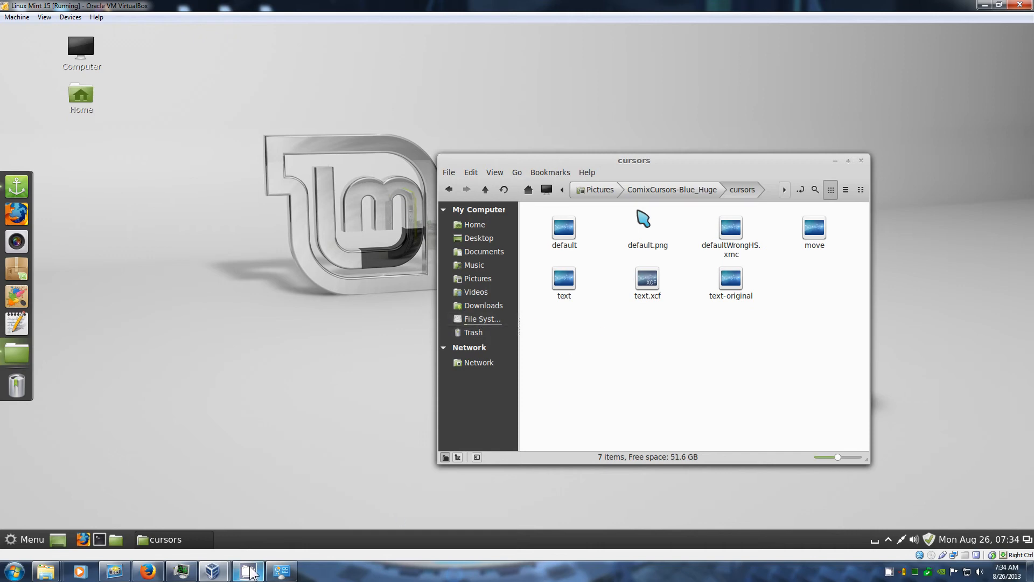
- View the Linux Mint 15 machine details in VirtualBox Manager and the Windows system information, minimizing each window
mouse_move(287, 575)
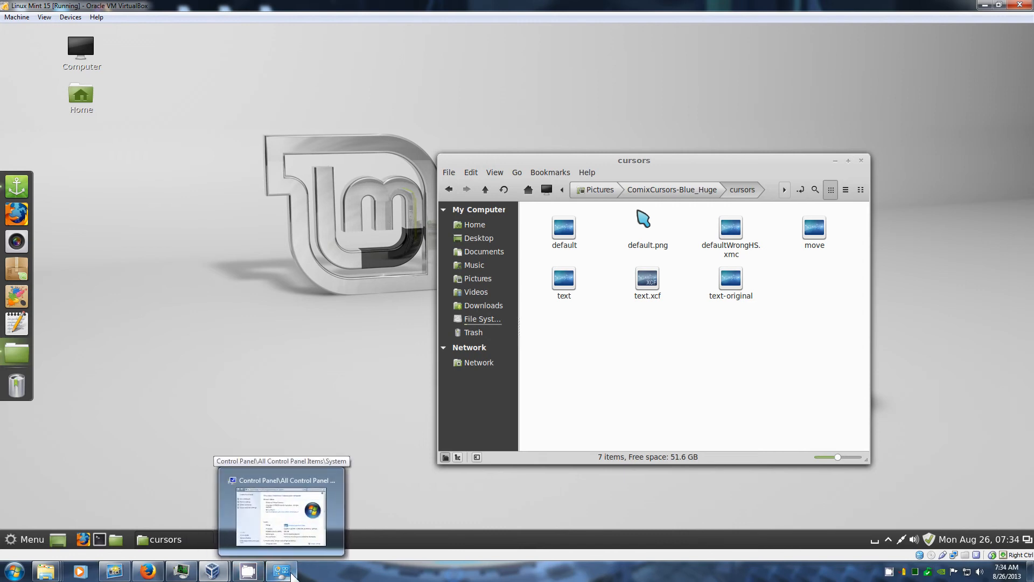
mouse_move(221, 576)
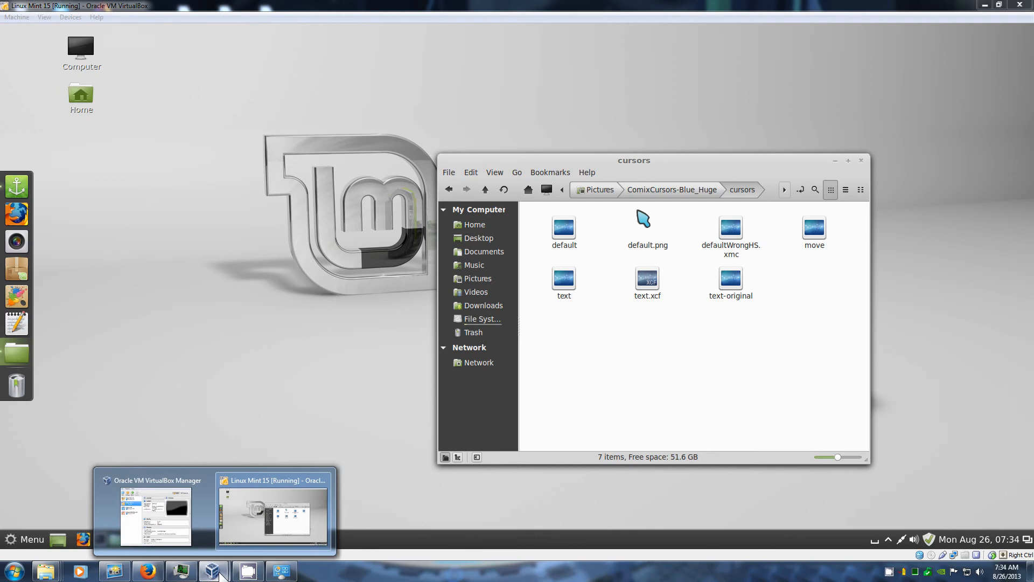
click(177, 535)
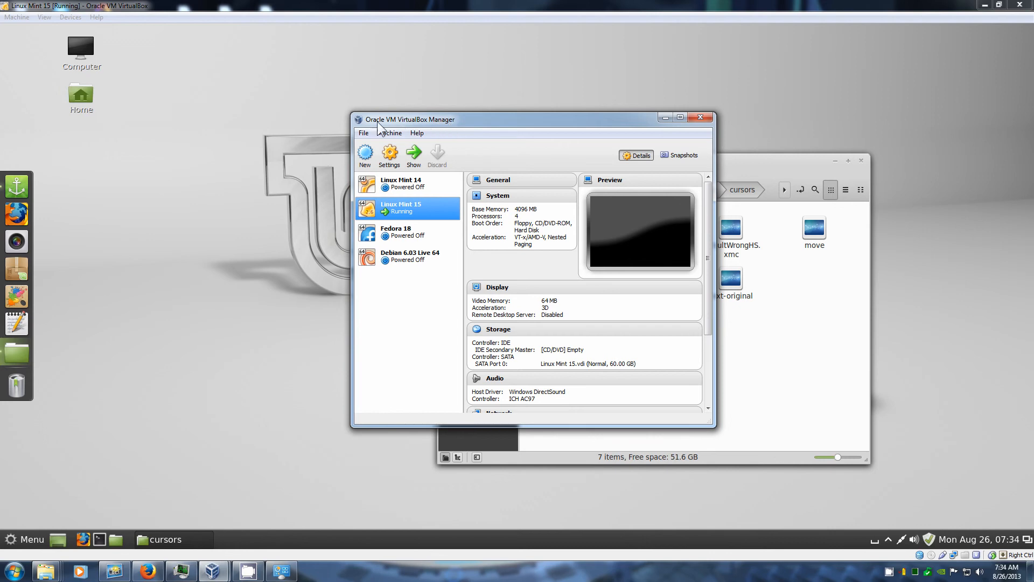
click(665, 117)
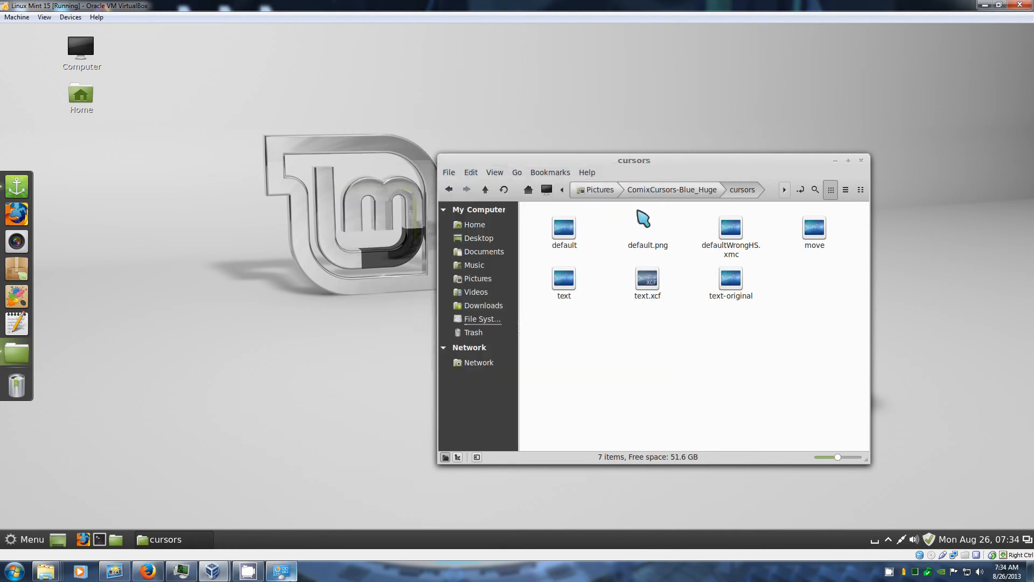
click(291, 574)
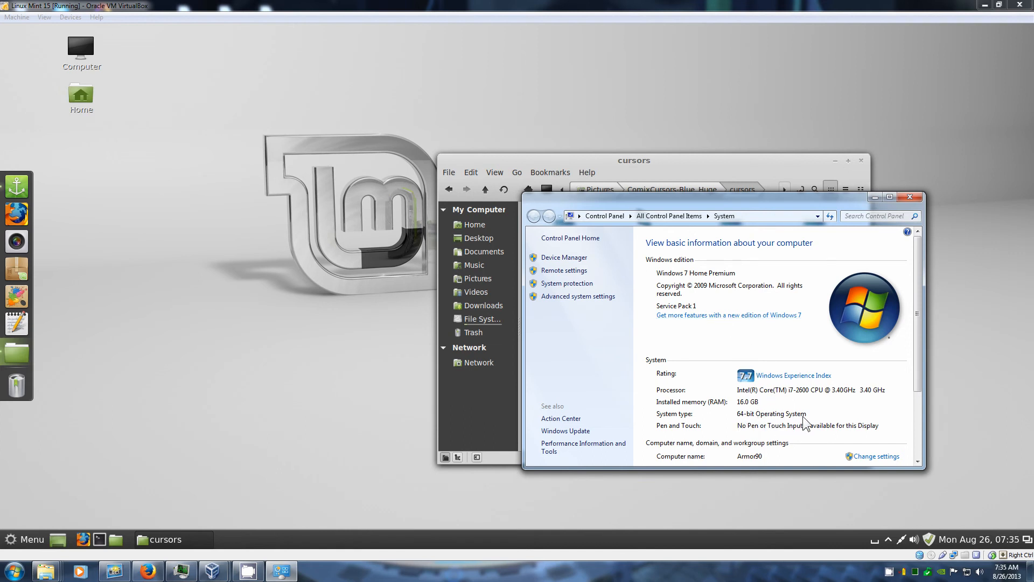
click(875, 196)
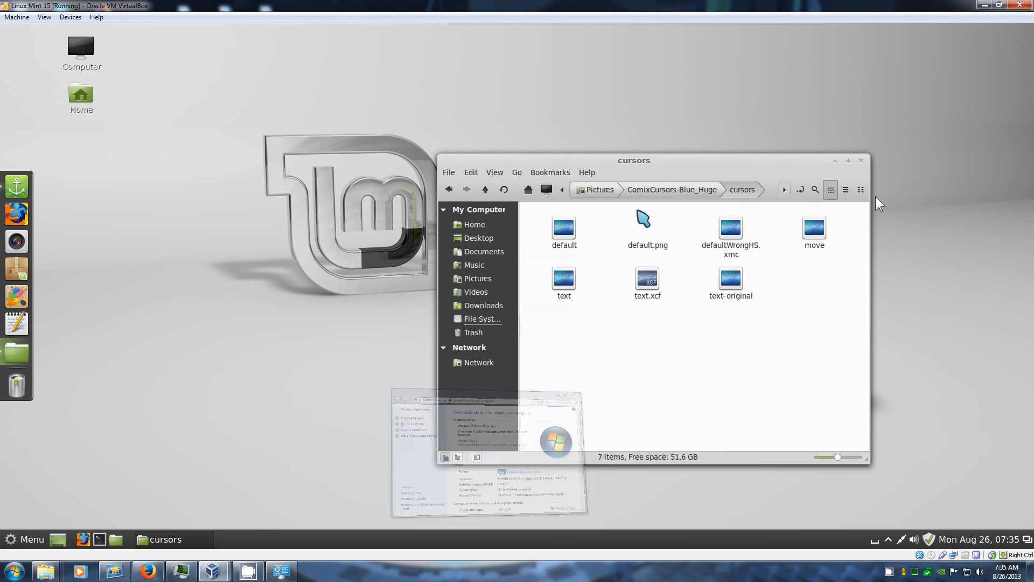